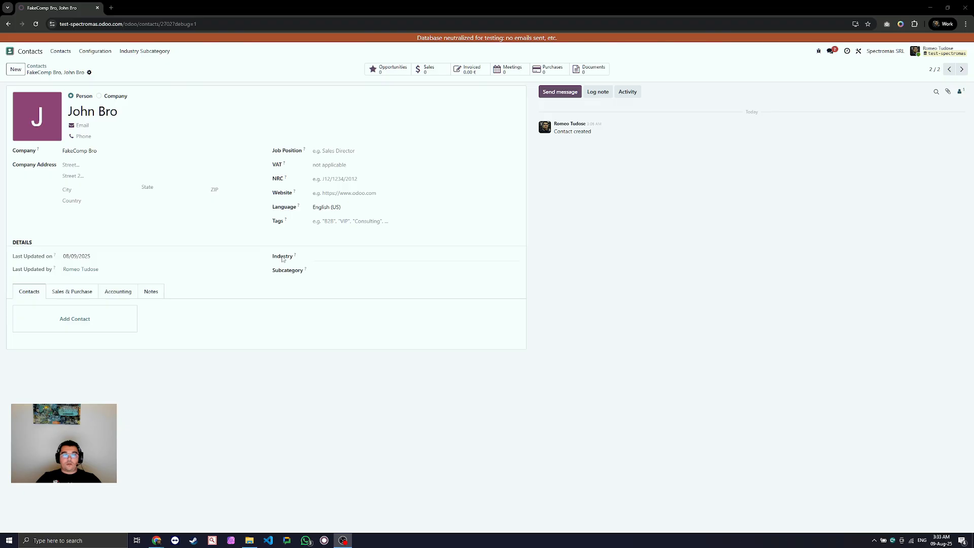
Set the person contact's industry to Automotive and its subcategory to Engine
{"action": "left_click", "coordinate": [360, 256]}
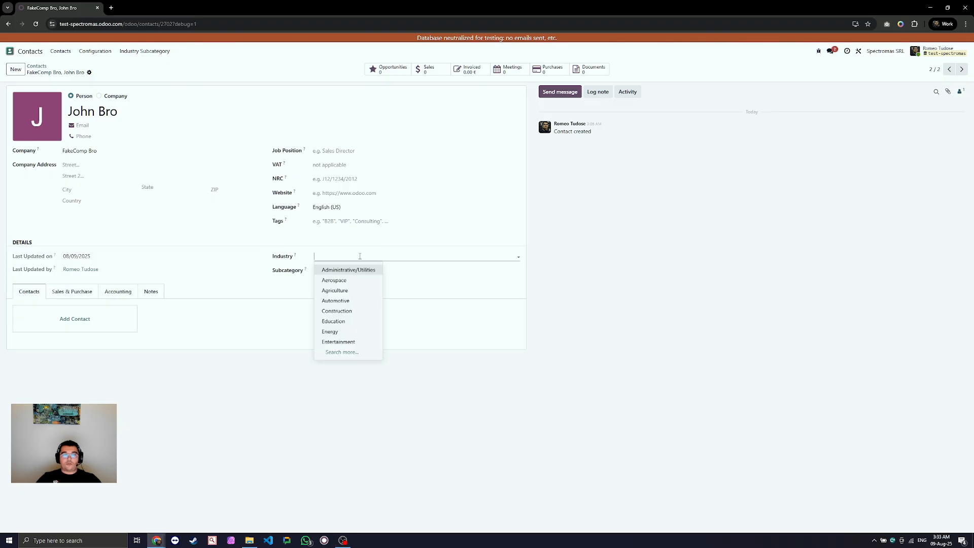
{"action": "left_click", "coordinate": [353, 302]}
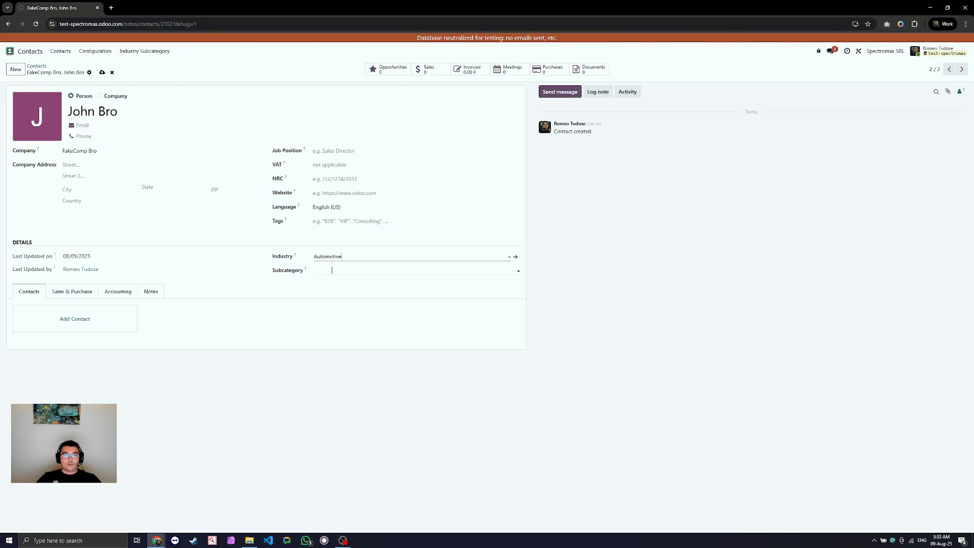
{"action": "left_click", "coordinate": [479, 270]}
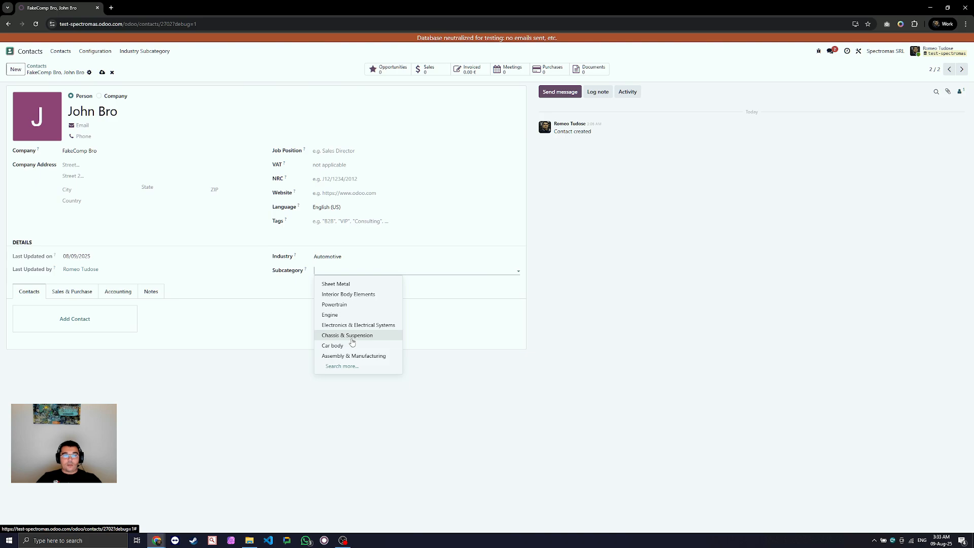
{"action": "left_click", "coordinate": [343, 315]}
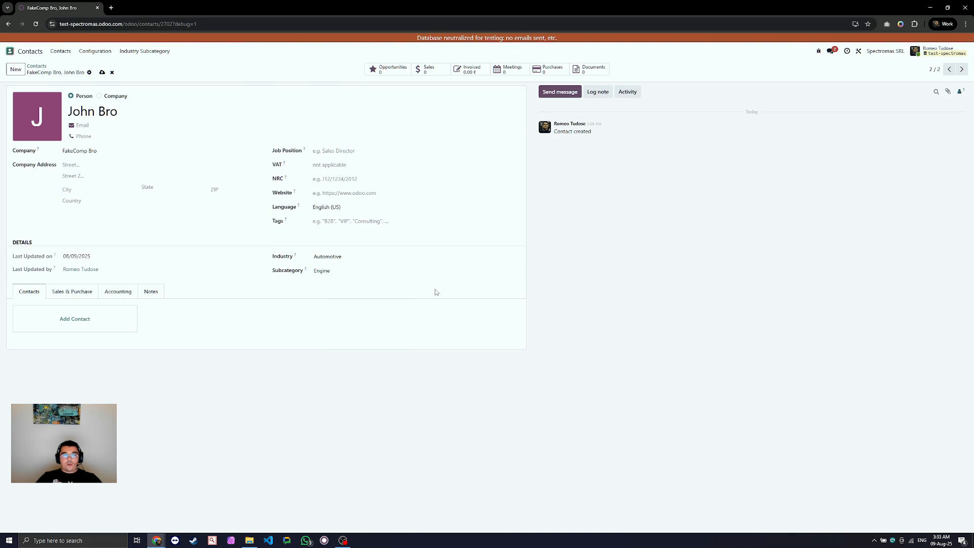
Clear the contact's subcategory and industry values and check the available industry options
{"action": "left_click", "coordinate": [418, 272]}
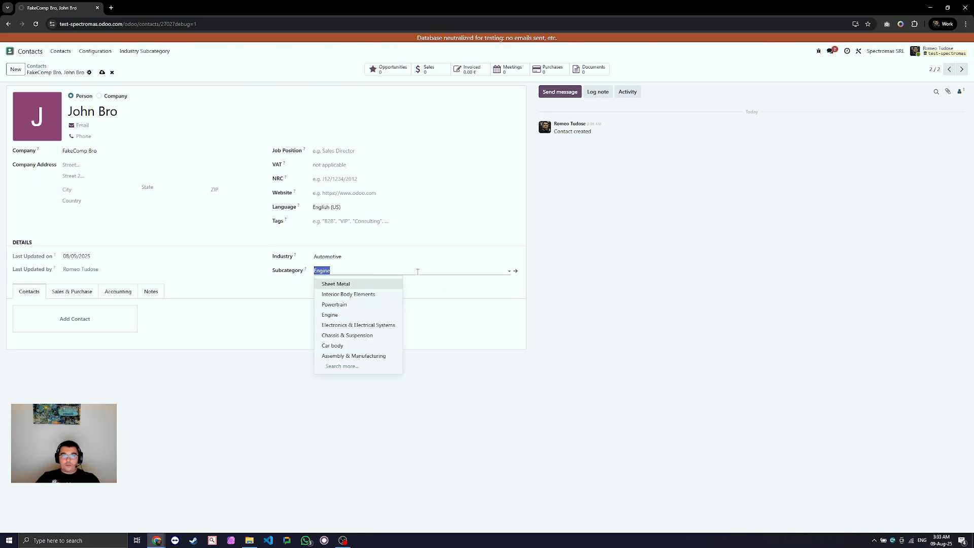
{"action": "key", "text": "BackSpace"}
{"action": "left_click", "coordinate": [418, 260]}
{"action": "key", "text": "BackSpace"}
{"action": "left_click", "coordinate": [417, 260]}
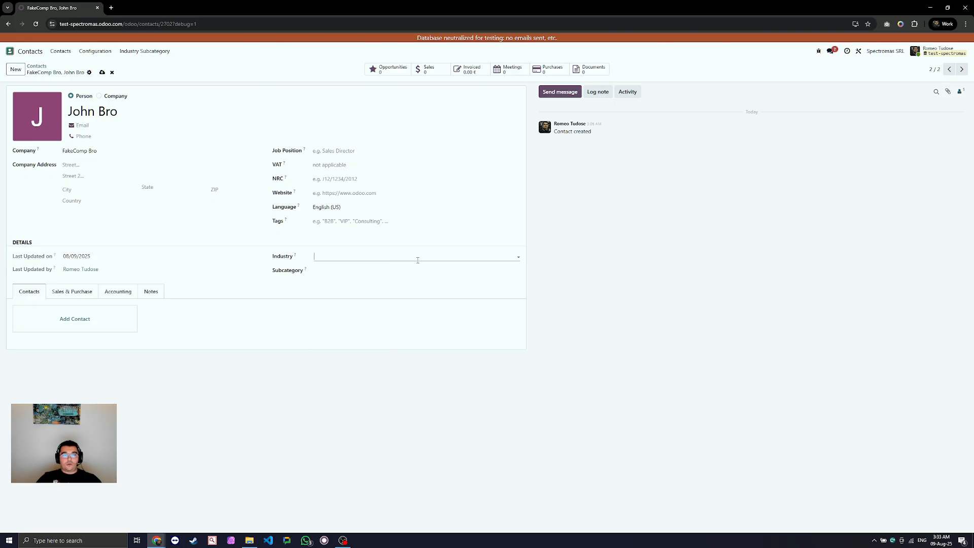
{"action": "left_click", "coordinate": [417, 260]}
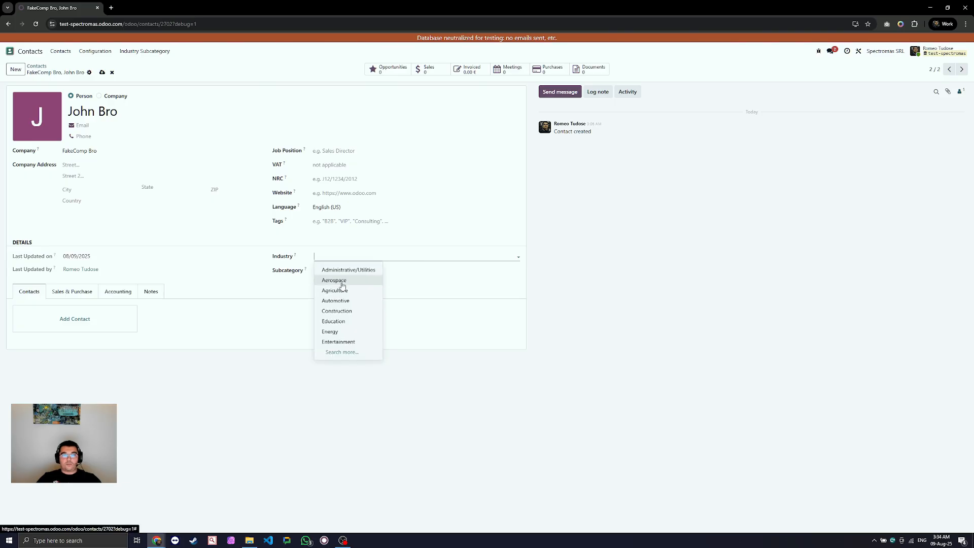
{"action": "key", "text": "Escape"}
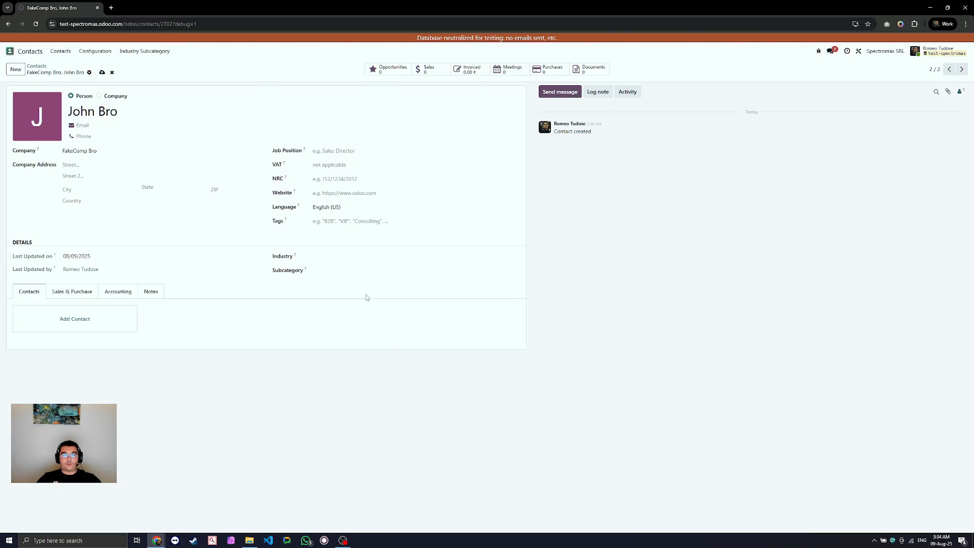
Set the contact's industry to Aerospace and its subcategory to Landing Gear
{"action": "left_click", "coordinate": [366, 259]}
{"action": "left_click", "coordinate": [345, 280]}
{"action": "left_click", "coordinate": [370, 271]}
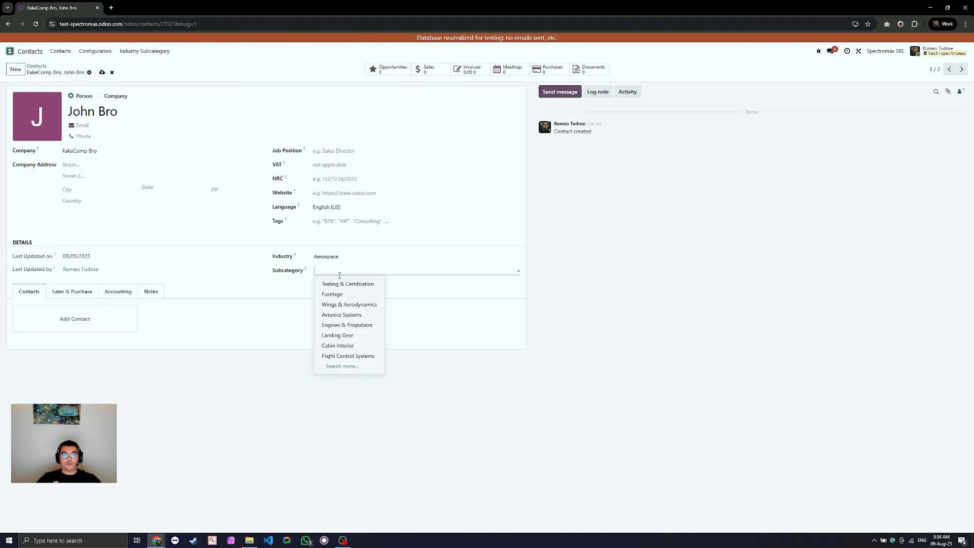
{"action": "left_click", "coordinate": [345, 336]}
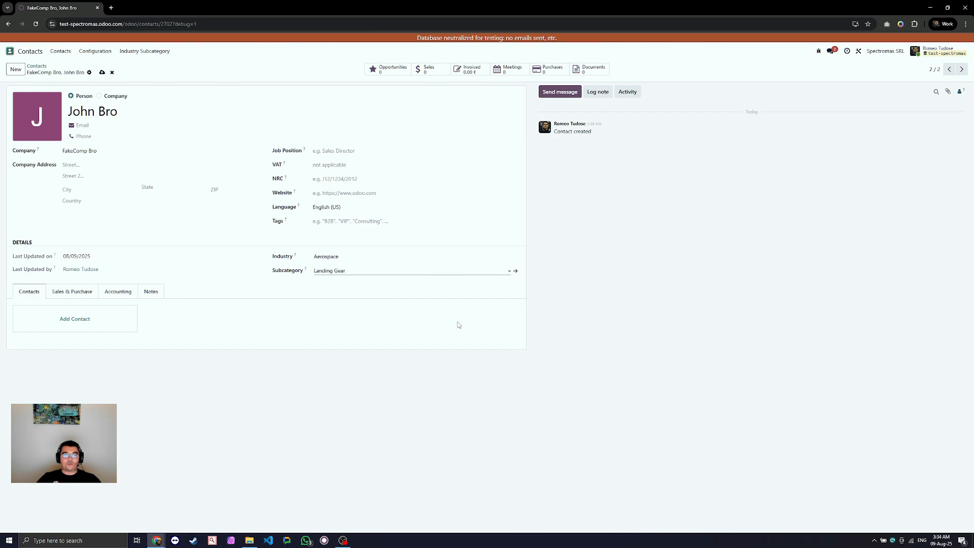
{"action": "left_click", "coordinate": [516, 272]}
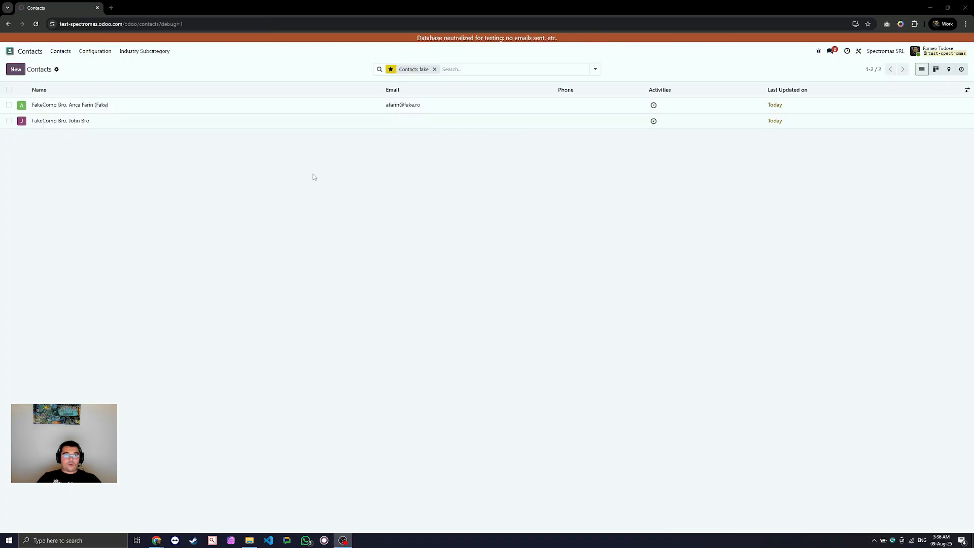
Highlight the debug=1 parameter in the contacts list's web address
{"action": "left_click", "coordinate": [9, 51]}
{"action": "left_click", "coordinate": [459, 122]}
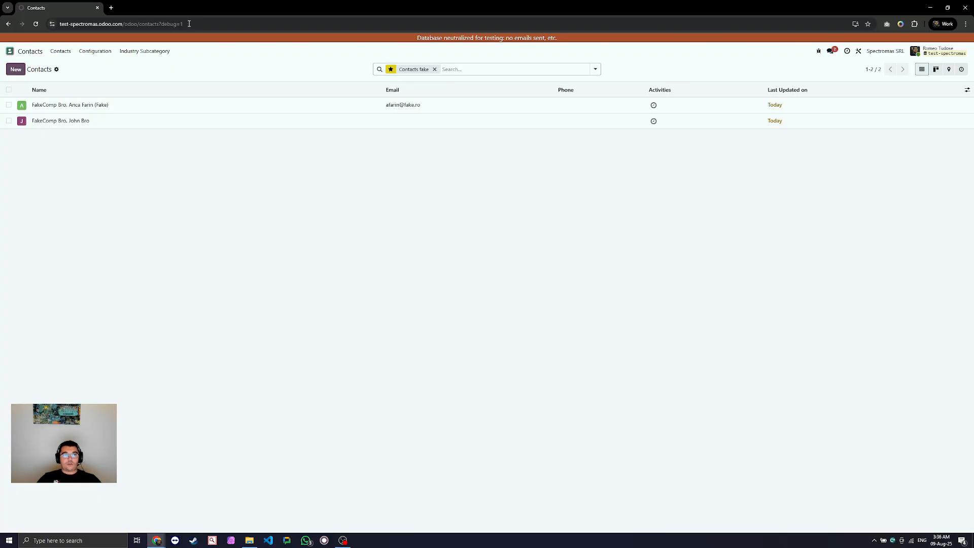
{"action": "left_click_drag", "start_coordinate": [184, 23], "coordinate": [160, 24]}
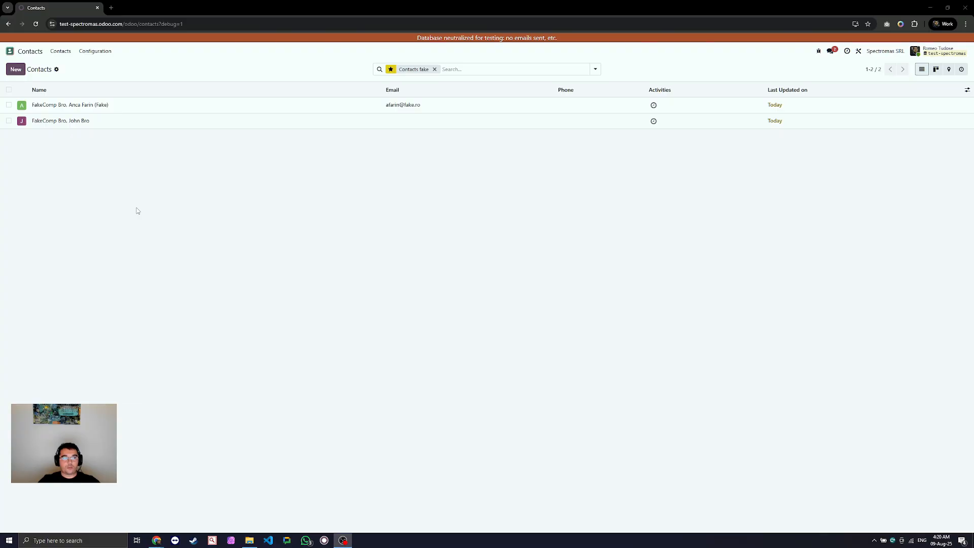
Go from the first listed contact to its parent company FakeComp Bro and open that form in Studio
{"action": "left_click", "coordinate": [76, 108]}
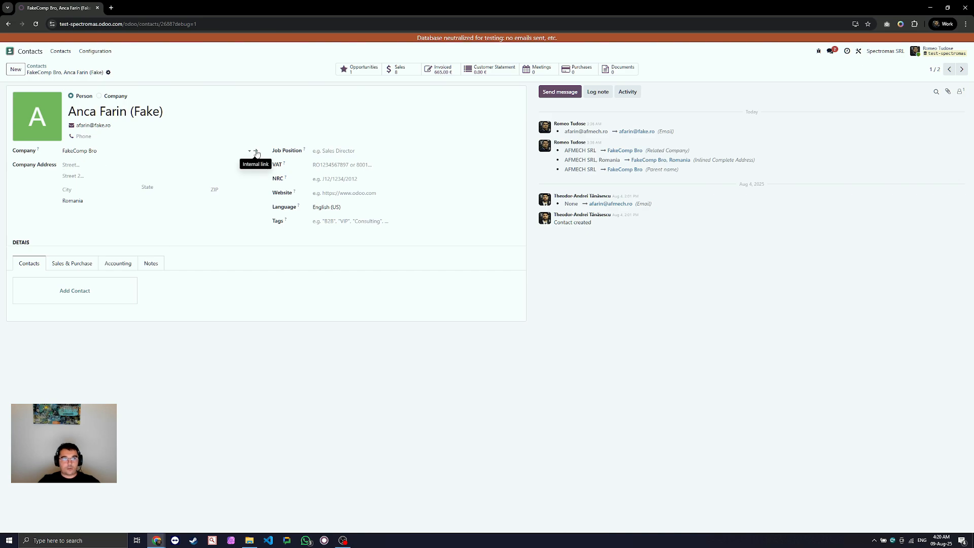
{"action": "left_click", "coordinate": [256, 153]}
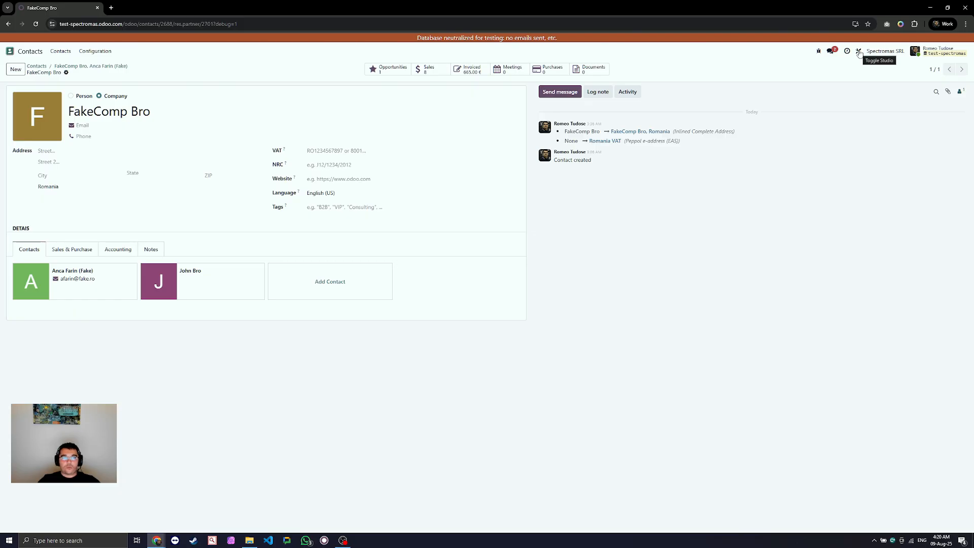
{"action": "left_click", "coordinate": [858, 53]}
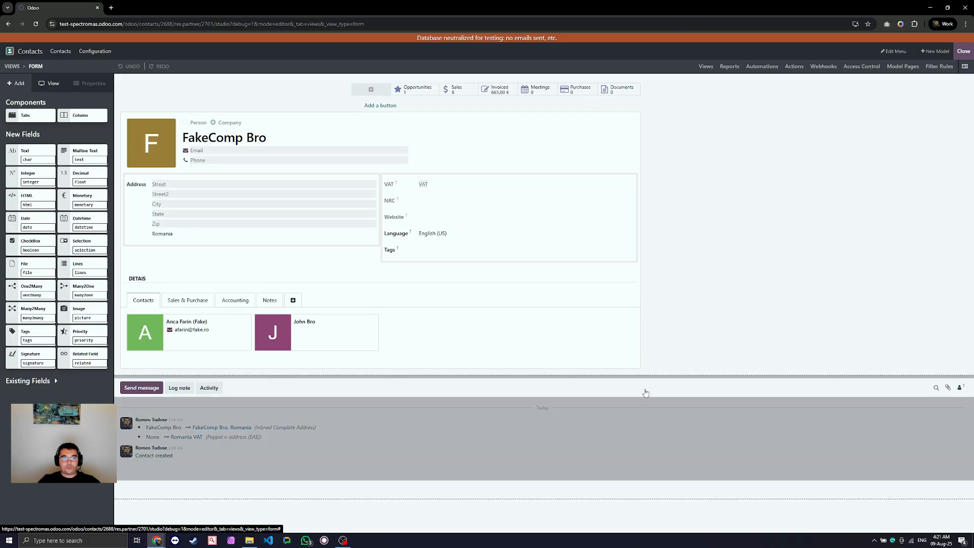
Examine the company form's XML, including the separator line of the Details section, and close the XML editor
{"action": "left_click", "coordinate": [147, 276]}
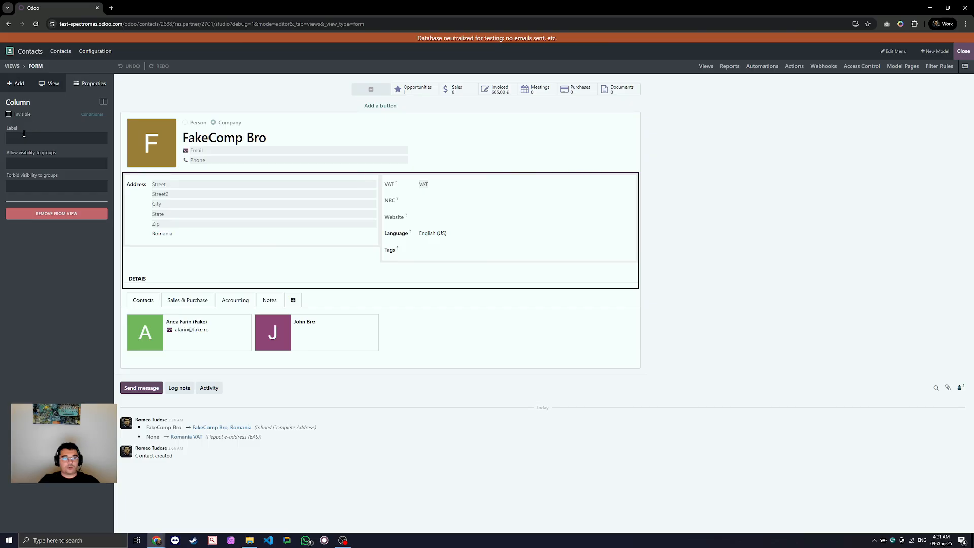
{"action": "left_click", "coordinate": [53, 84]}
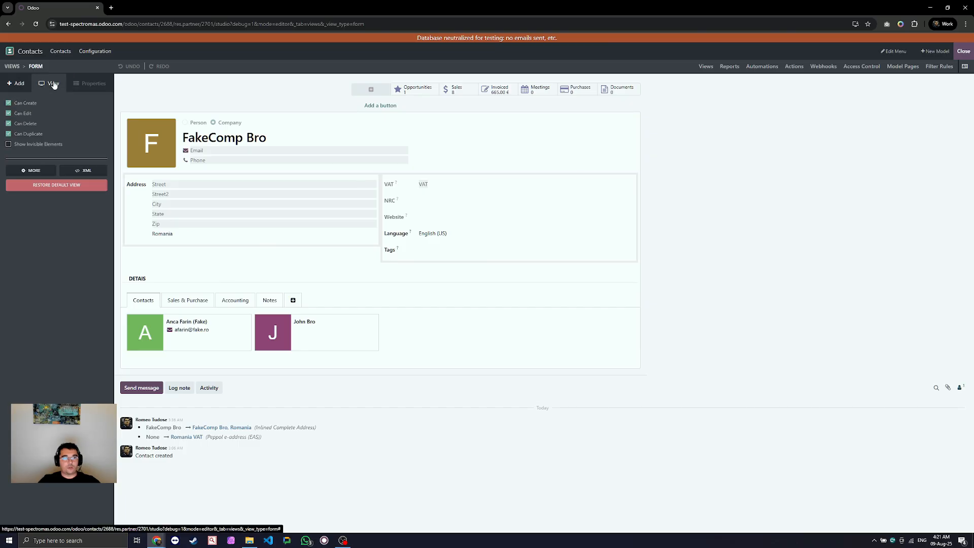
{"action": "left_click", "coordinate": [84, 170]}
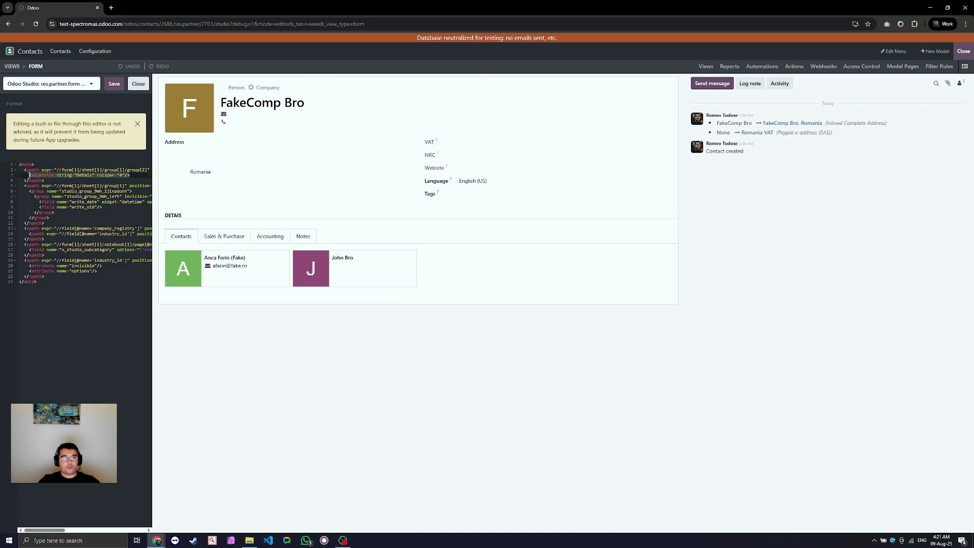
{"action": "left_click", "coordinate": [138, 84]}
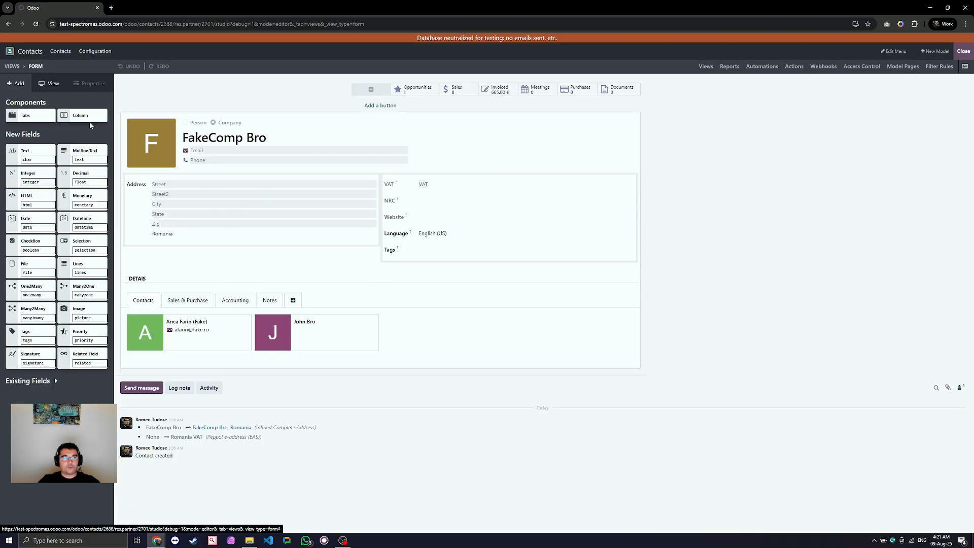
Add a column layout beneath the Details heading, move the Industry field from Sales & Purchase into its second column, and close Studio
{"action": "left_click_drag", "start_coordinate": [85, 115], "coordinate": [180, 293]}
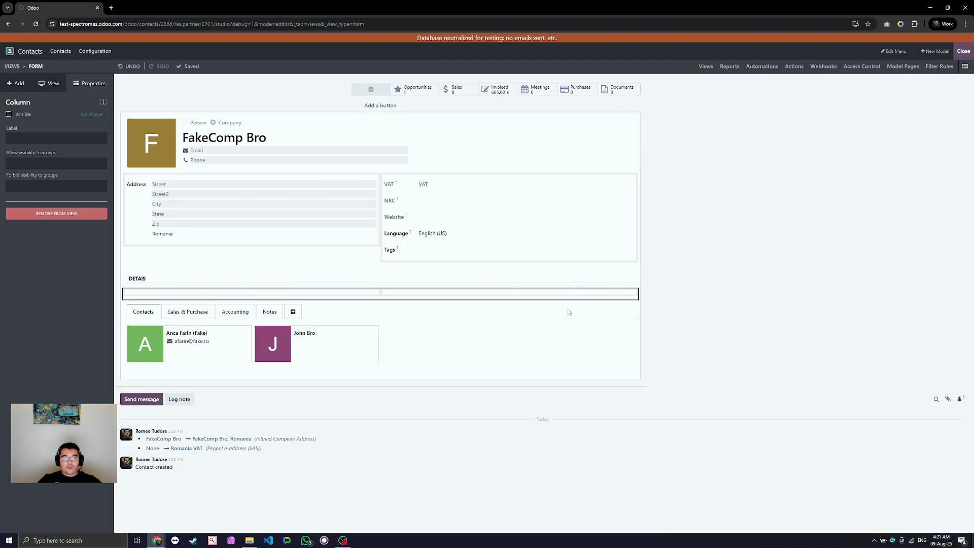
{"action": "left_click", "coordinate": [202, 314]}
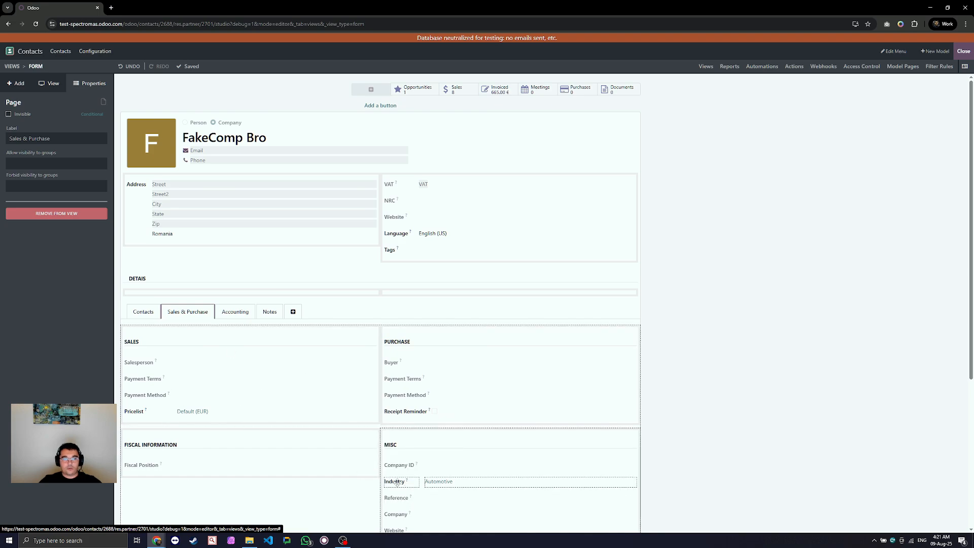
{"action": "left_click_drag", "start_coordinate": [396, 482], "coordinate": [436, 293]}
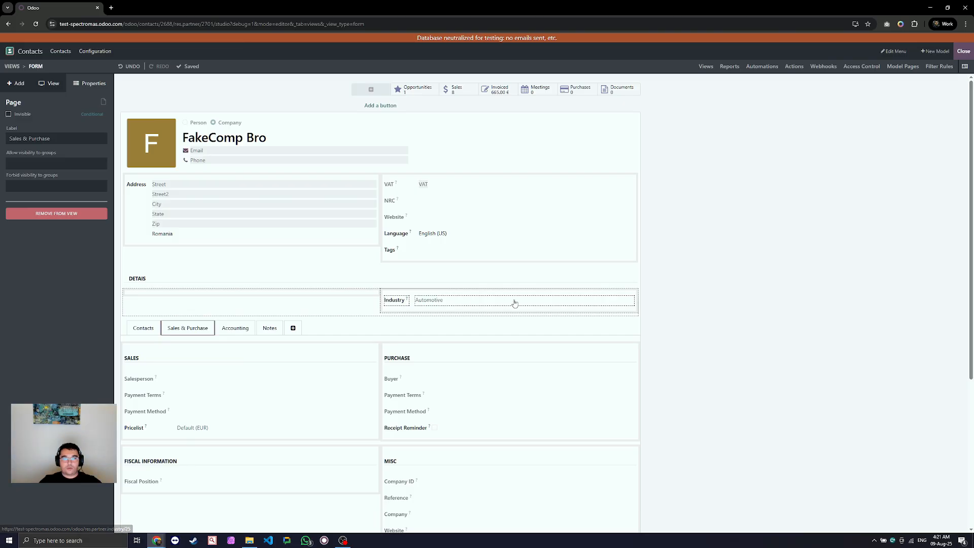
{"action": "left_click", "coordinate": [514, 302]}
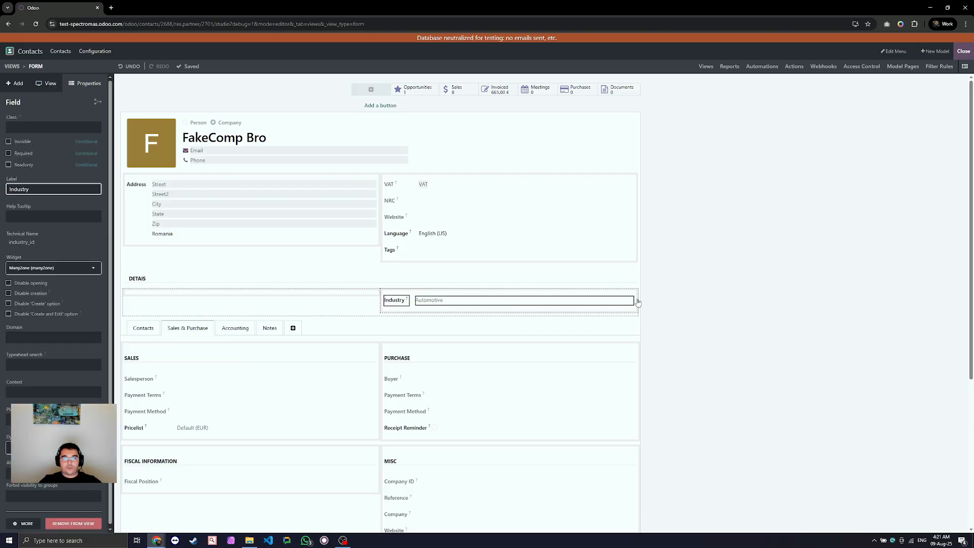
{"action": "left_click", "coordinate": [963, 51]}
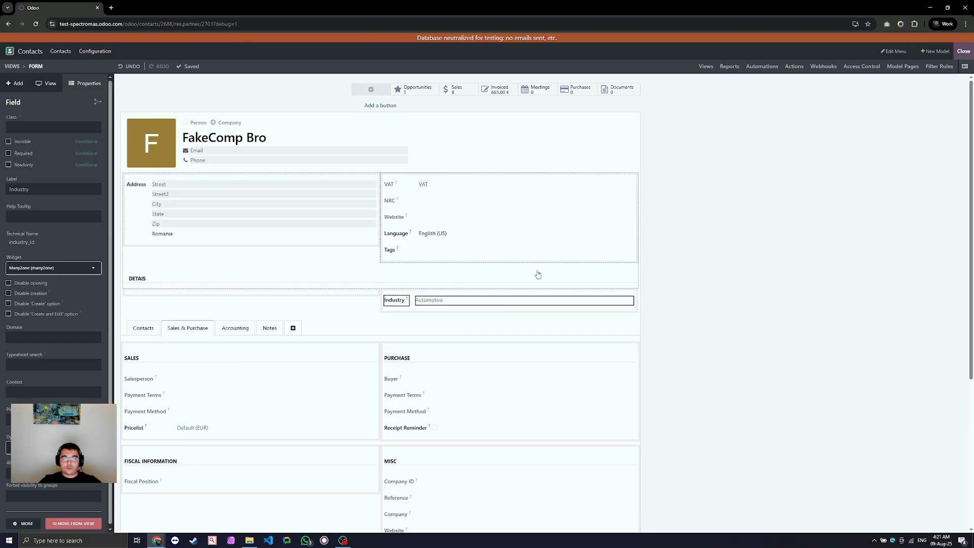
Review the full industry list and the blank industry creation form, leaving the company's Industry field empty
{"action": "left_click", "coordinate": [385, 242]}
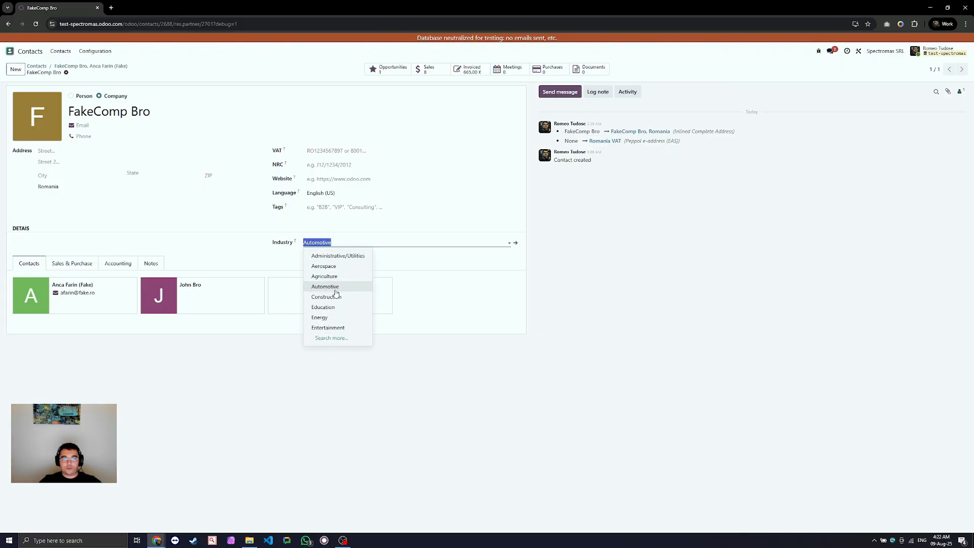
{"action": "left_click", "coordinate": [335, 343]}
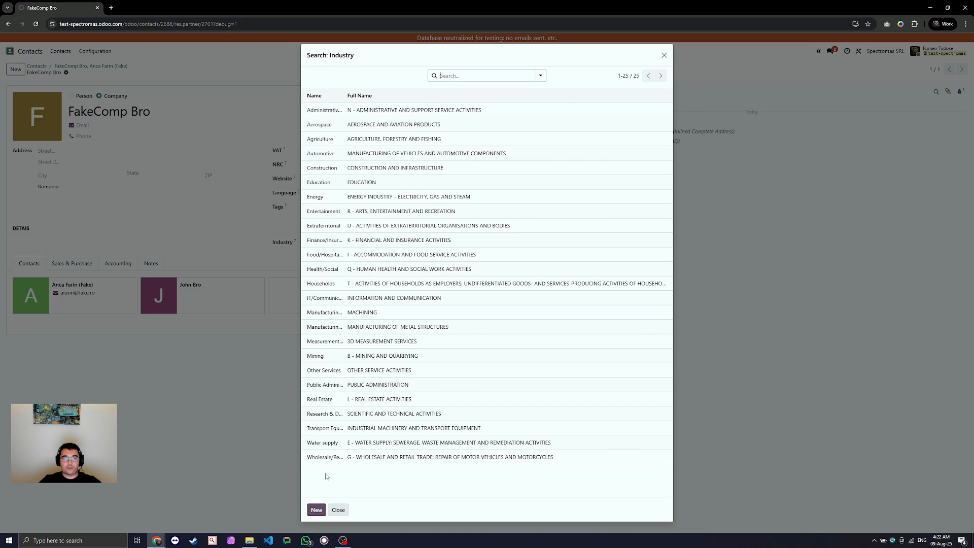
{"action": "left_click", "coordinate": [316, 510]}
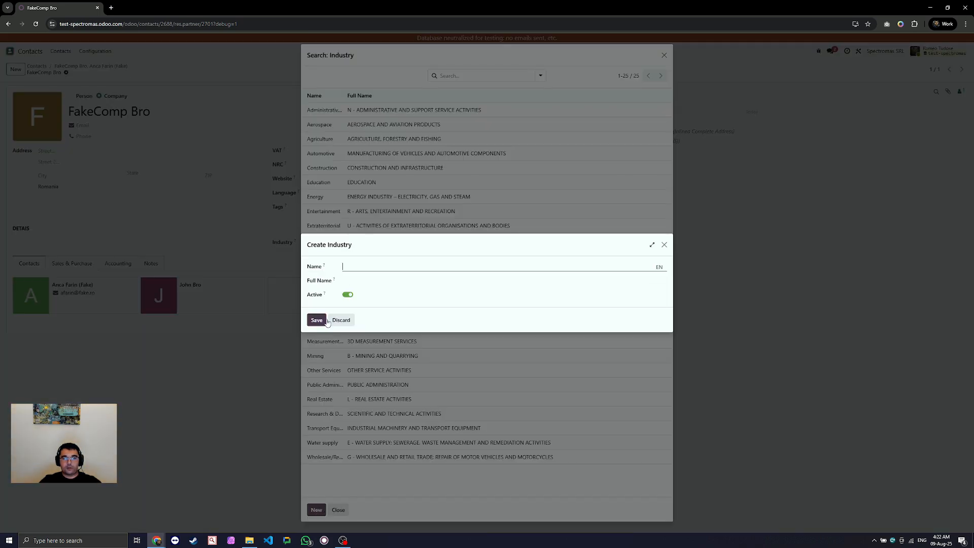
{"action": "left_click", "coordinate": [663, 244]}
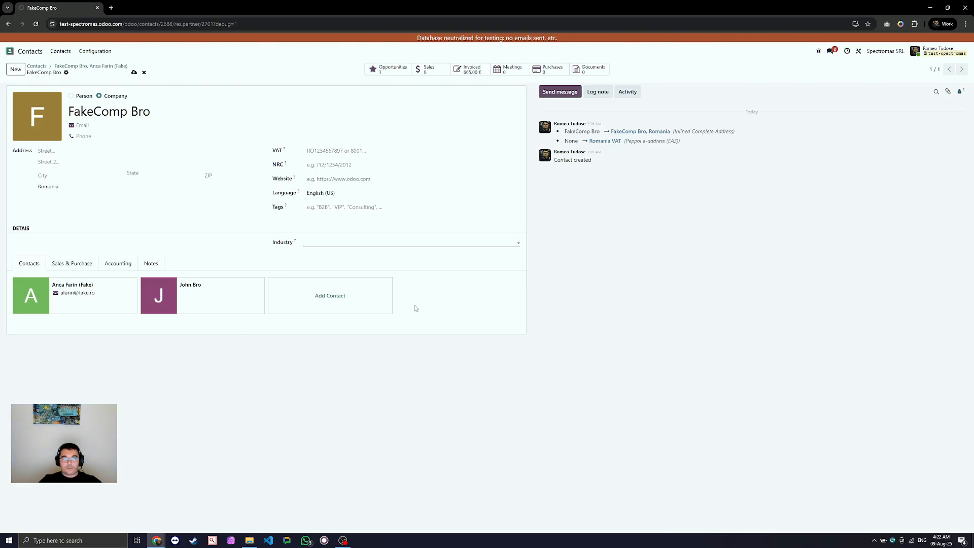
{"action": "left_click", "coordinate": [298, 259]}
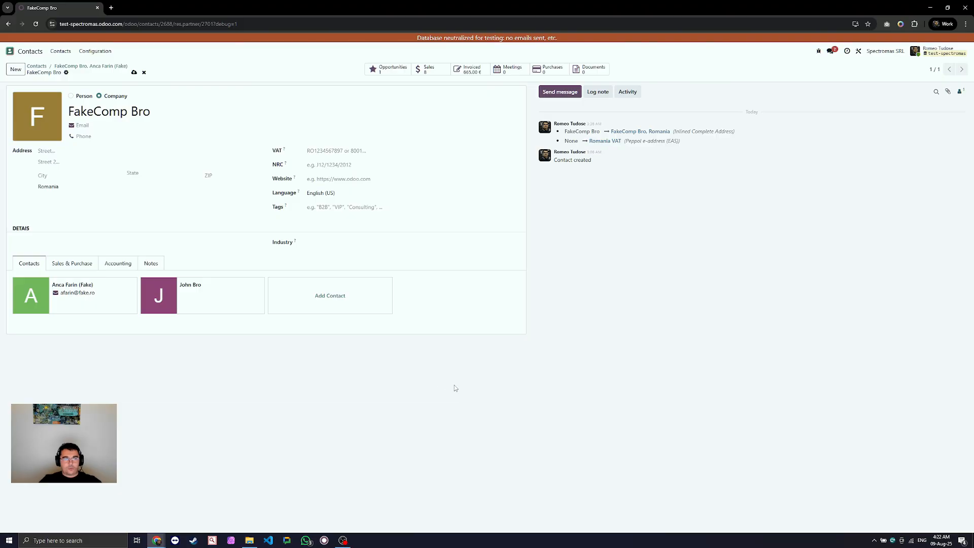
Create a new model named DropDownInd in Studio with Chatter disabled, keeping Custom Sorting and Archiving enabled
{"action": "left_click", "coordinate": [859, 50]}
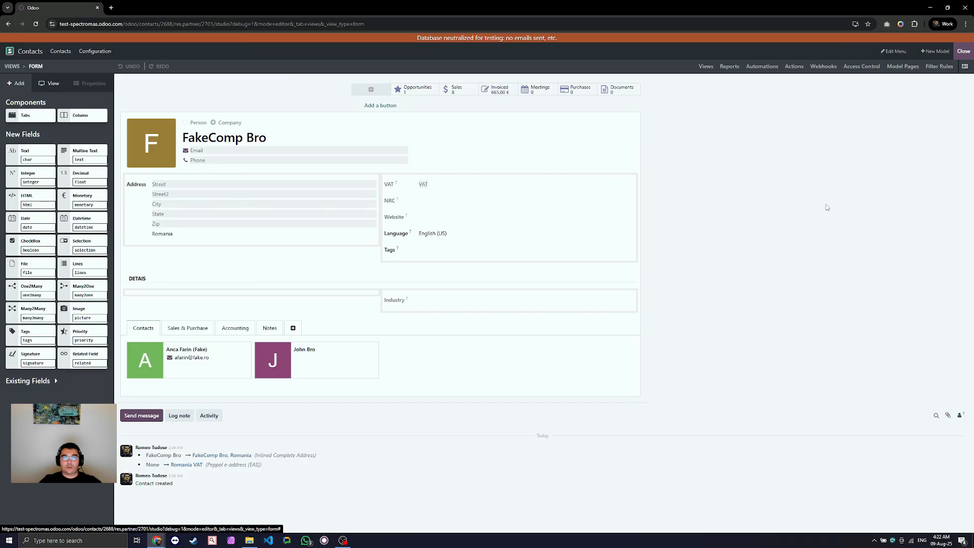
{"action": "left_click", "coordinate": [936, 52]}
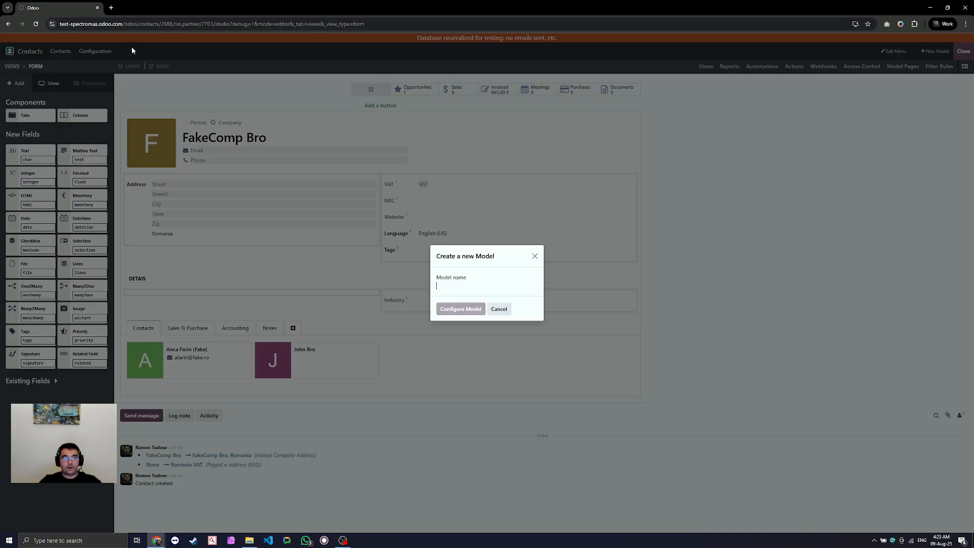
{"action": "left_click", "coordinate": [455, 287]}
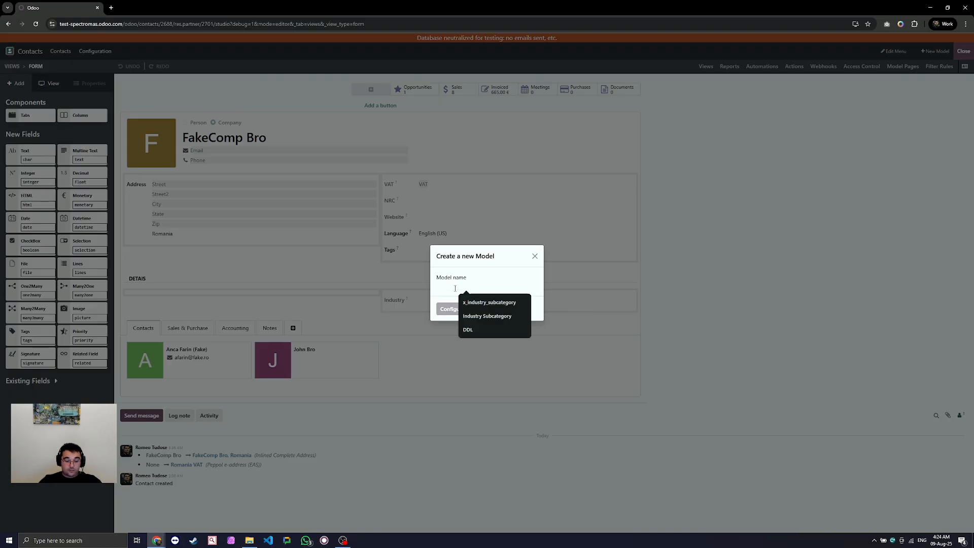
{"action": "type", "text": "Drop"}
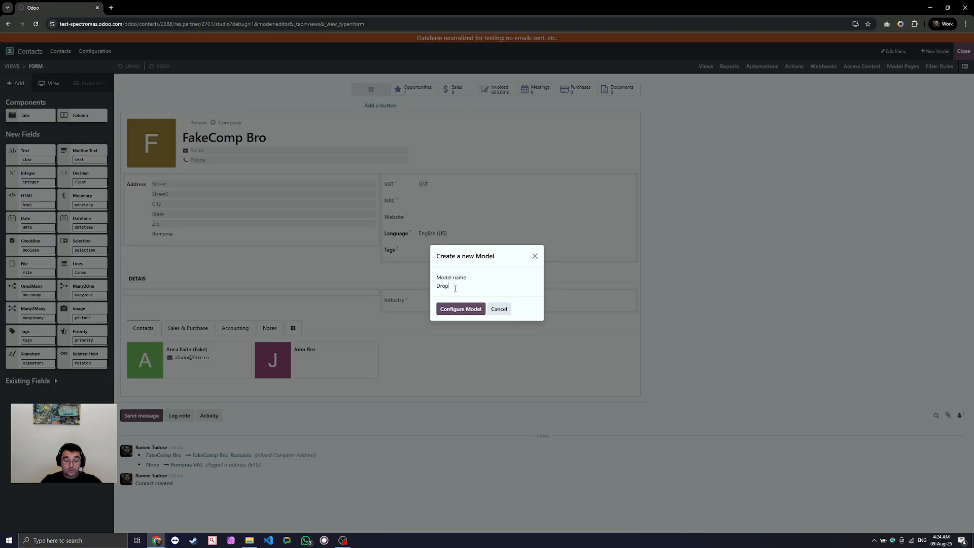
{"action": "type", "text": "DownInd"}
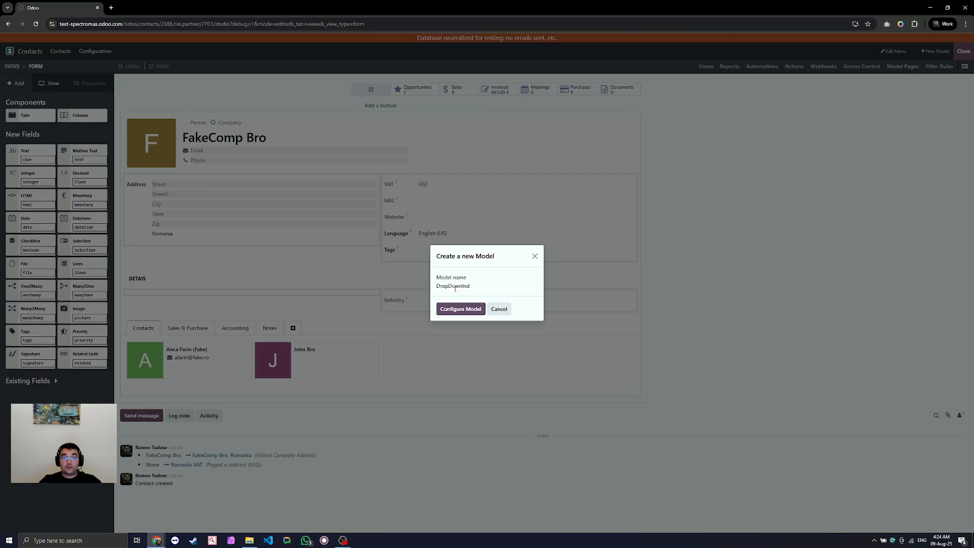
{"action": "left_click", "coordinate": [467, 314]}
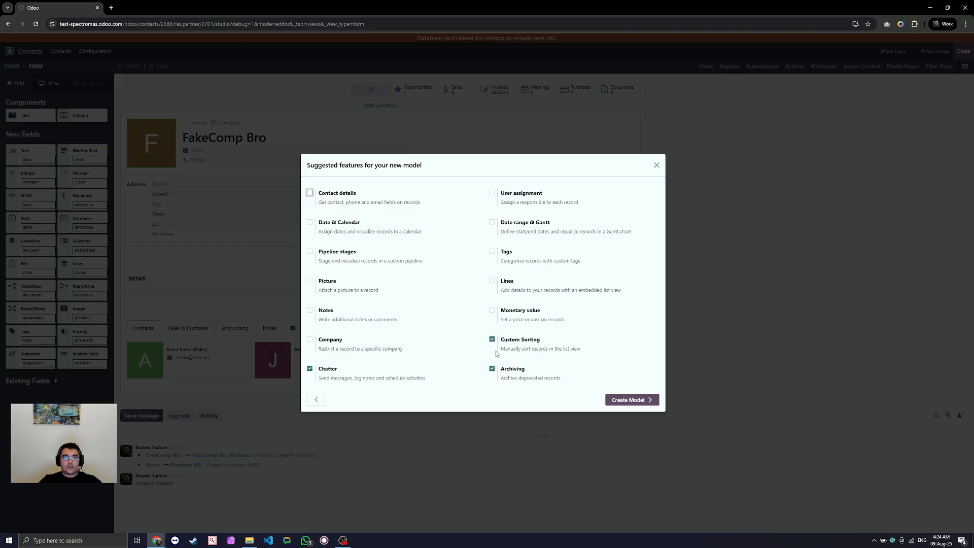
{"action": "left_click", "coordinate": [310, 369]}
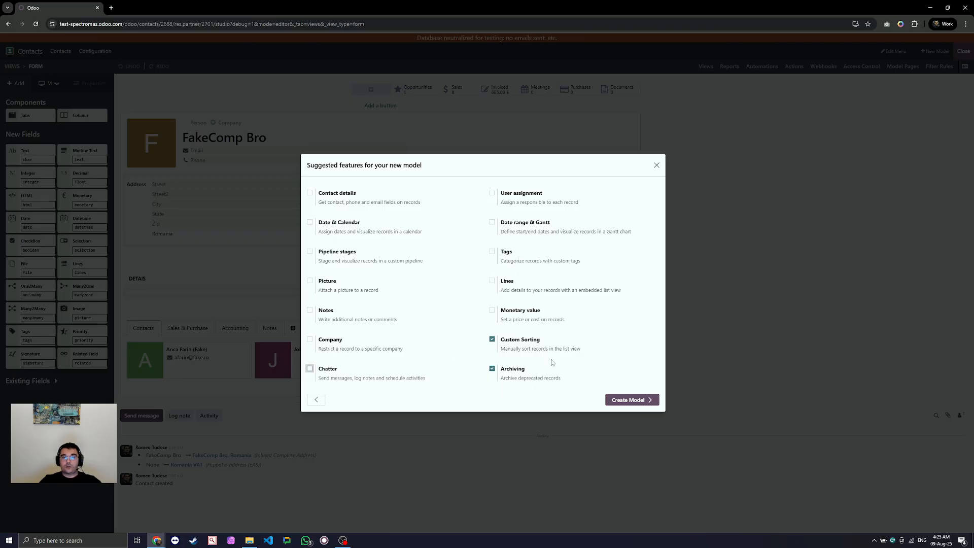
{"action": "left_click", "coordinate": [644, 401]}
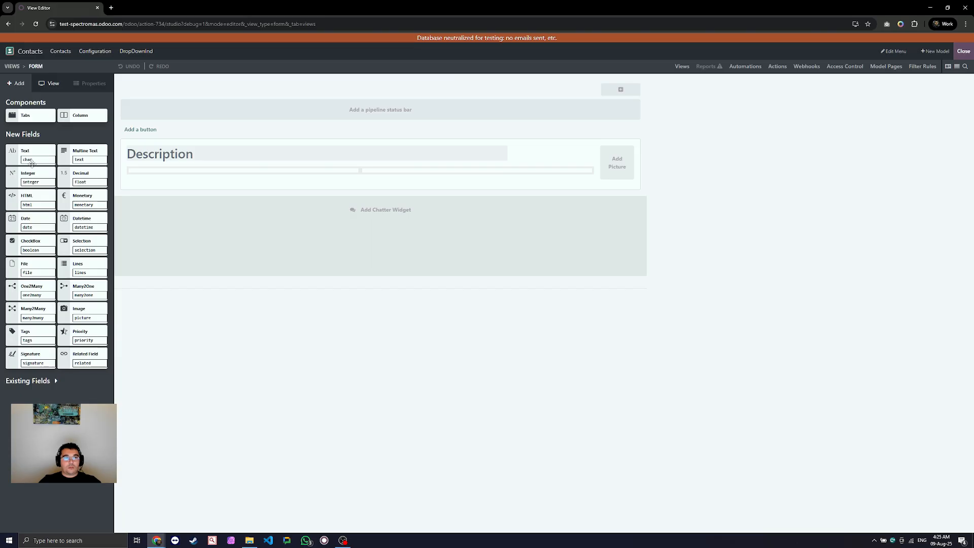
Add a text field to the first column of the DropDownInd form, labelled Name with the technical name name_ddl
{"action": "left_click_drag", "start_coordinate": [26, 155], "coordinate": [213, 181]}
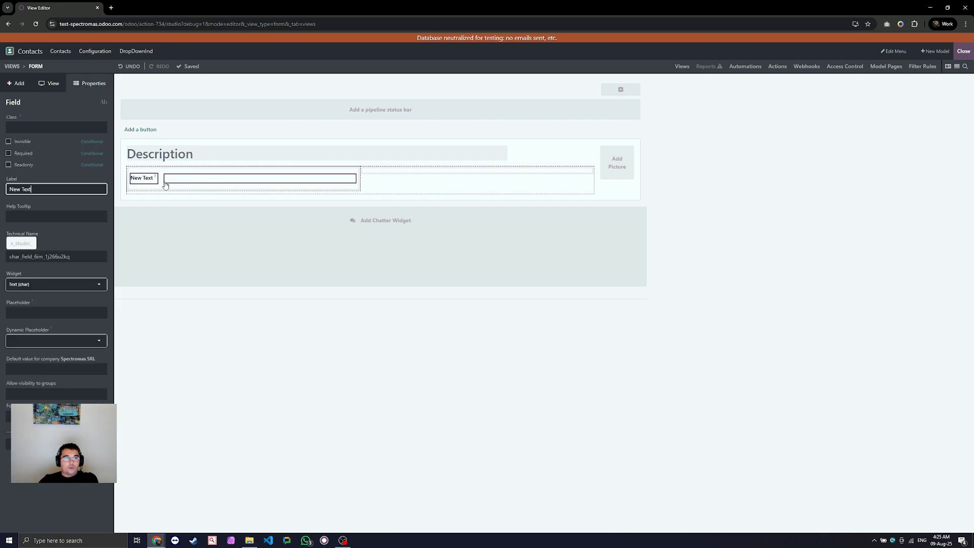
{"action": "key", "text": "ctrl+a"}
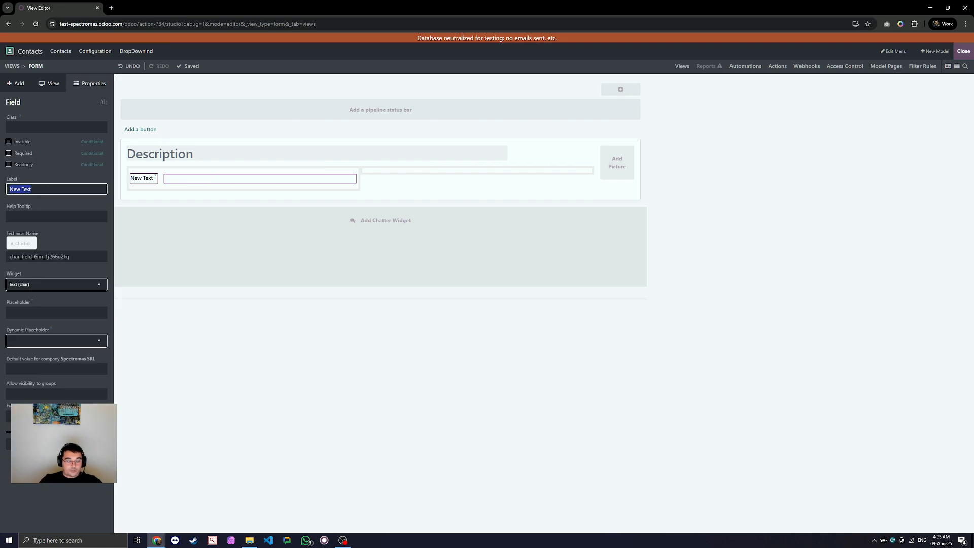
{"action": "type", "text": "Name"}
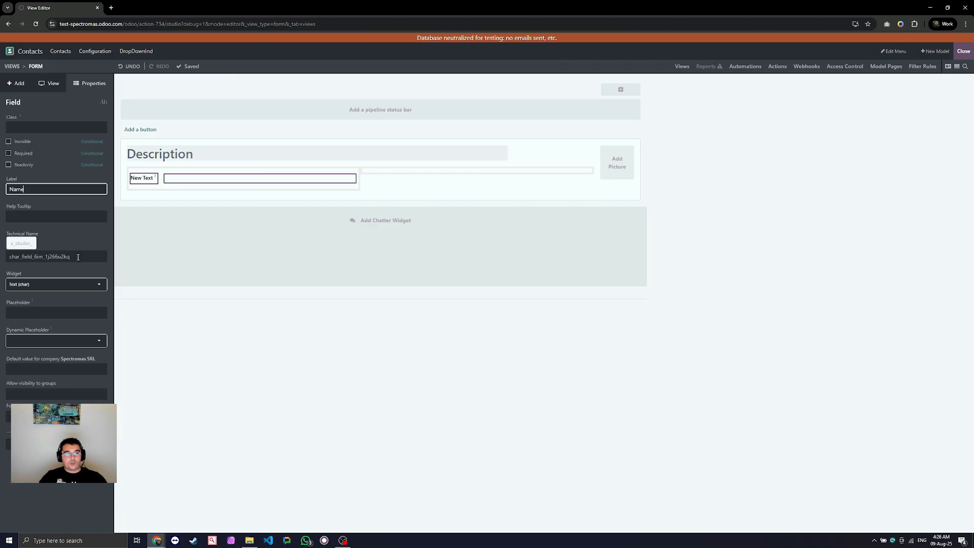
{"action": "double_click", "coordinate": [47, 255]}
{"action": "type", "text": "name"}
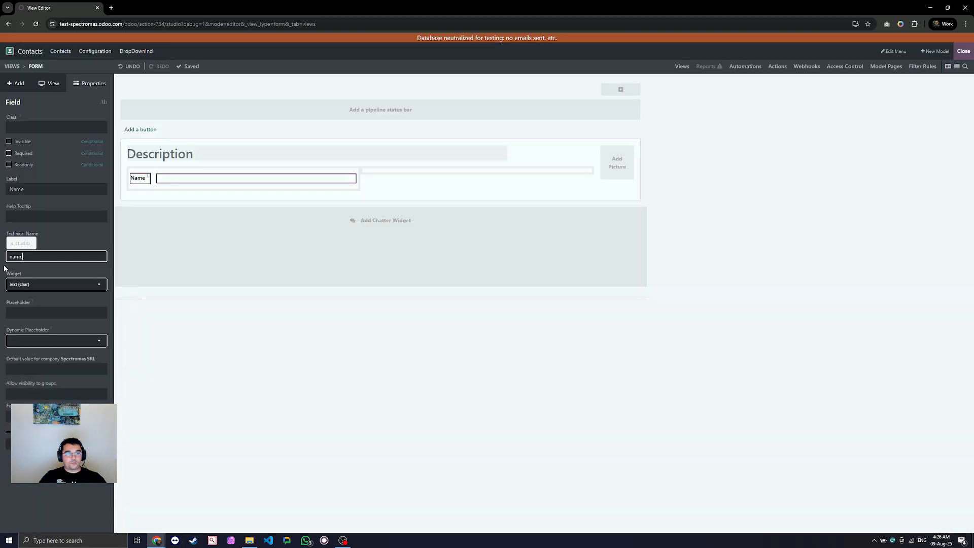
{"action": "left_click", "coordinate": [40, 258]}
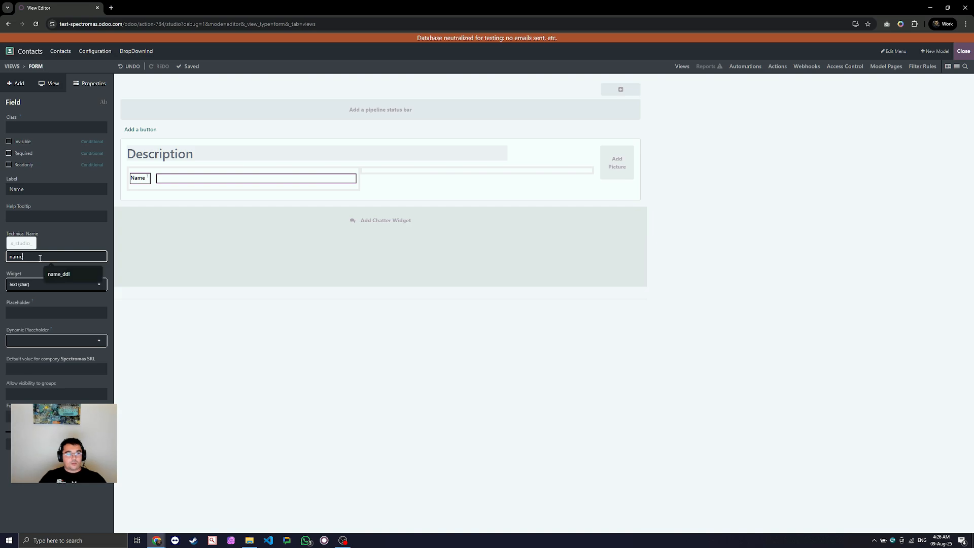
{"action": "left_click", "coordinate": [58, 274]}
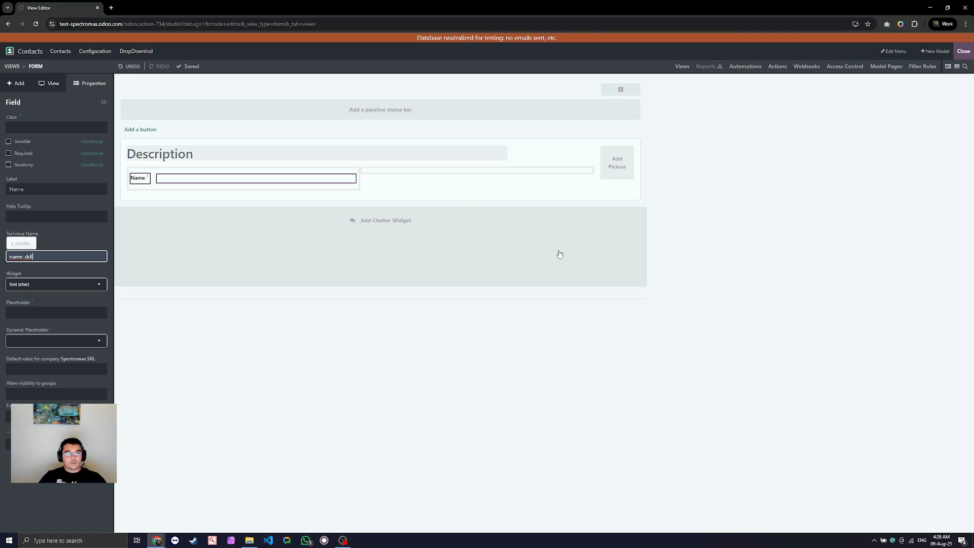
{"action": "left_click", "coordinate": [614, 194]}
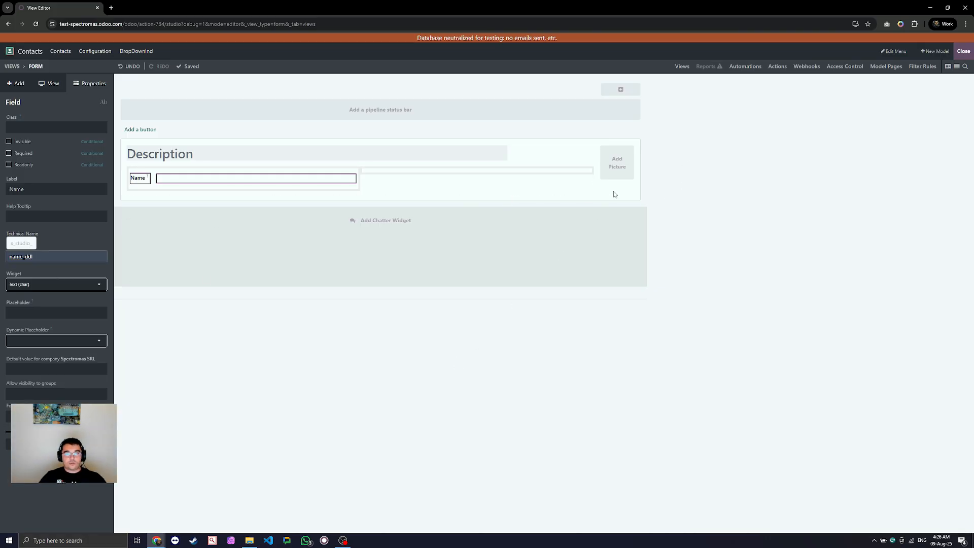
Add a Many2One field to the form's second column, related to the Industry model (res.partner.industry)
{"action": "left_click", "coordinate": [23, 85]}
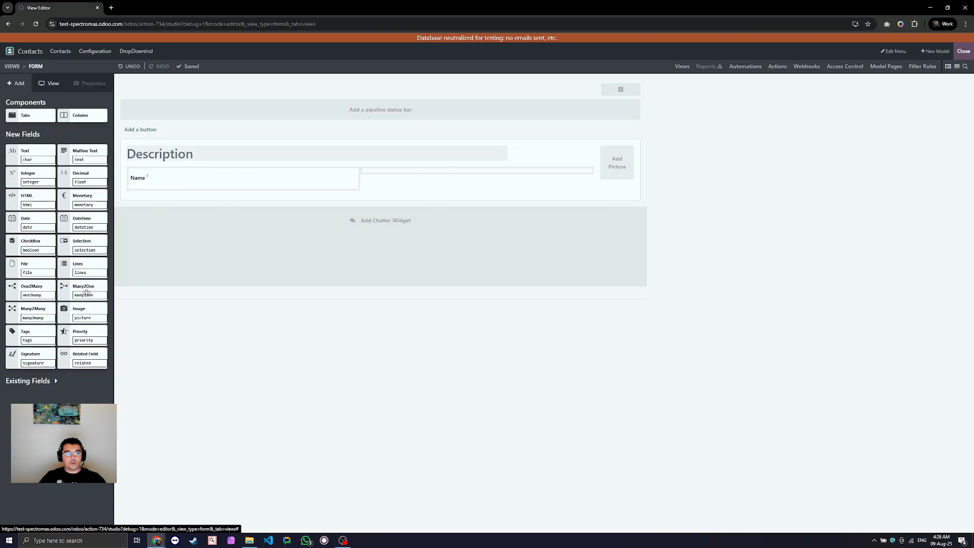
{"action": "left_click_drag", "start_coordinate": [86, 292], "coordinate": [457, 178]}
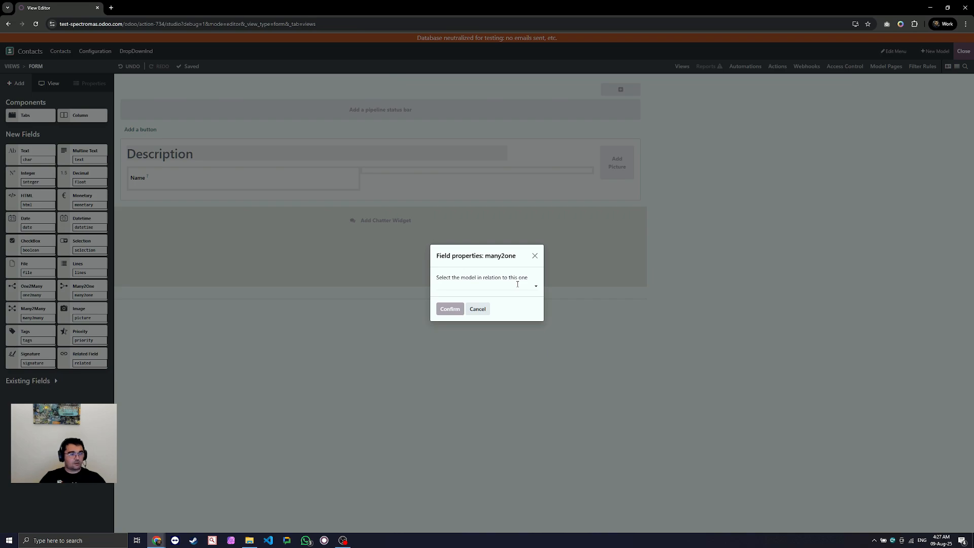
{"action": "type", "text": "res"}
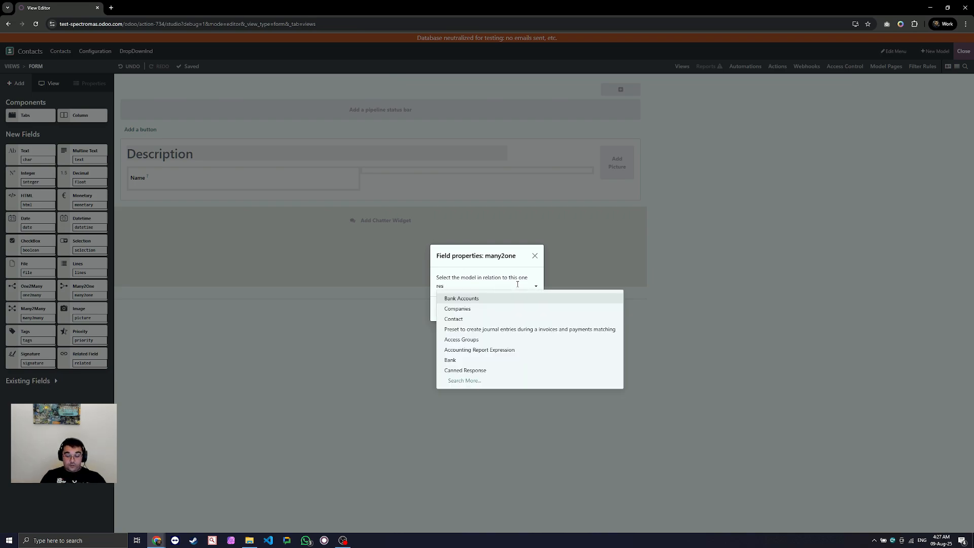
{"action": "type", "text": "..partn"}
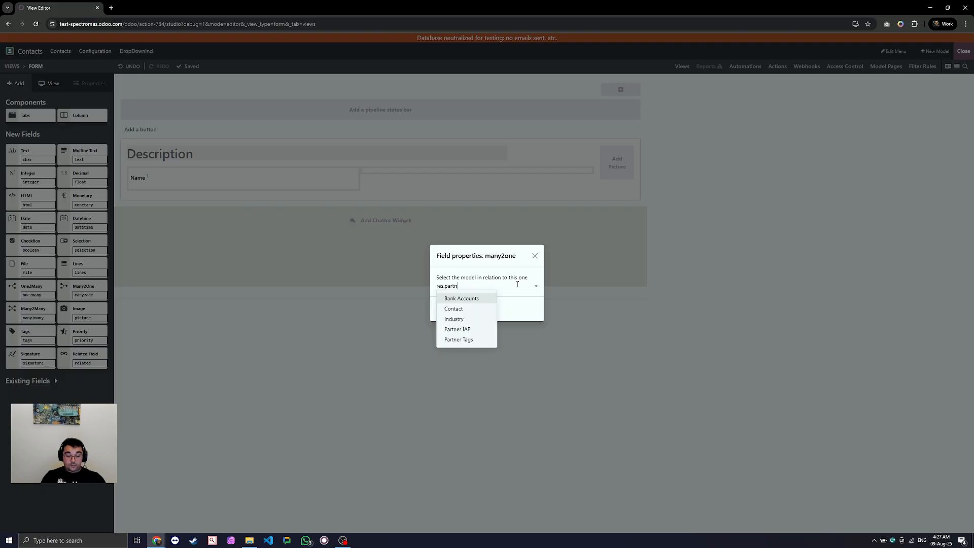
{"action": "type", "text": "er.ind"}
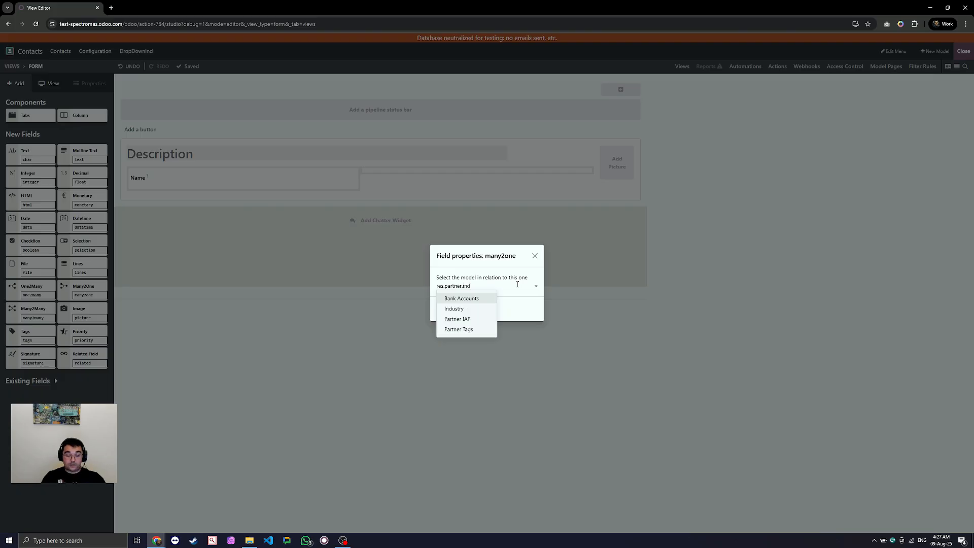
{"action": "type", "text": "us"}
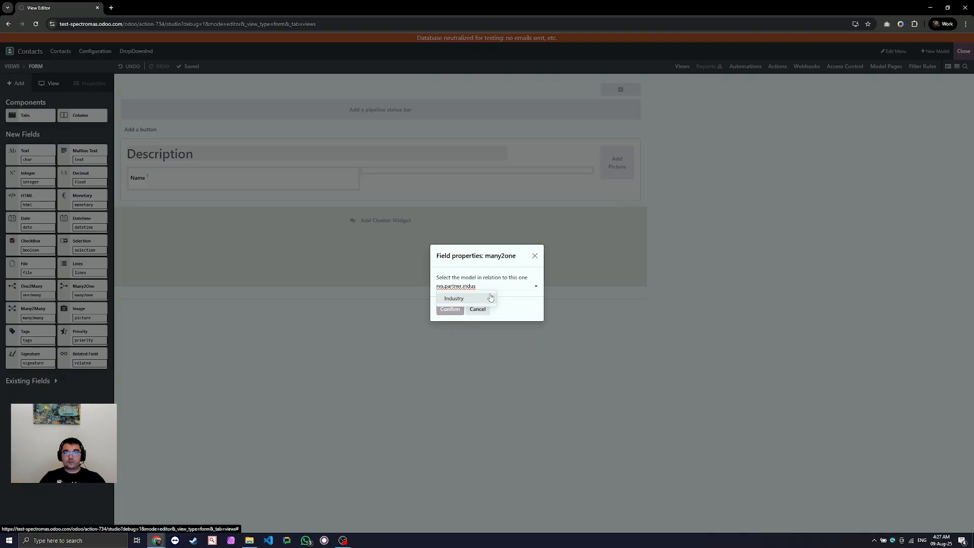
{"action": "left_click", "coordinate": [452, 299]}
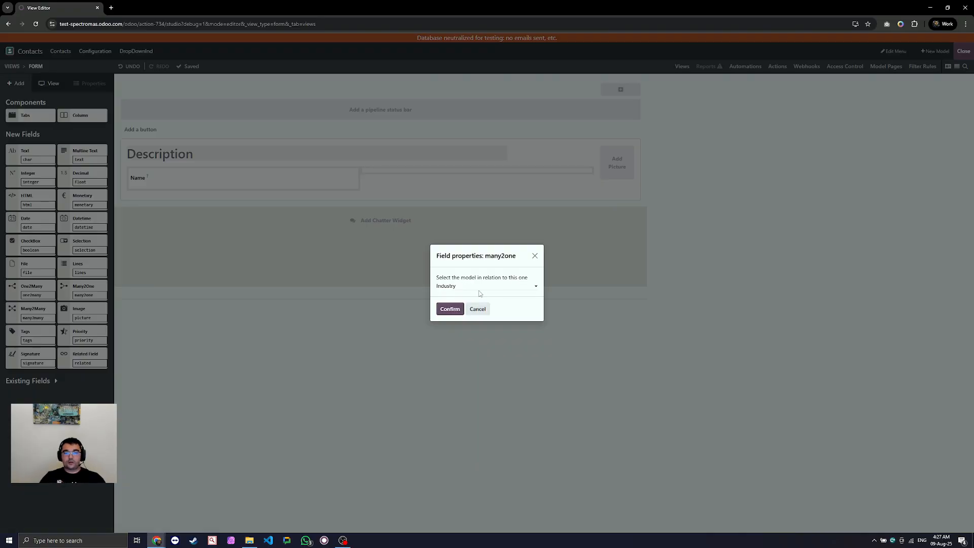
{"action": "left_click", "coordinate": [534, 287]}
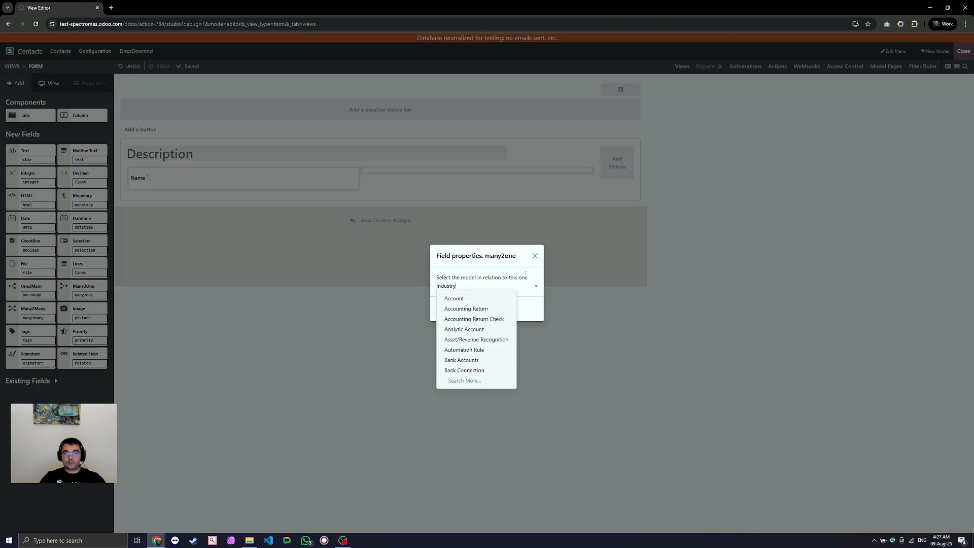
{"action": "left_click", "coordinate": [511, 285]}
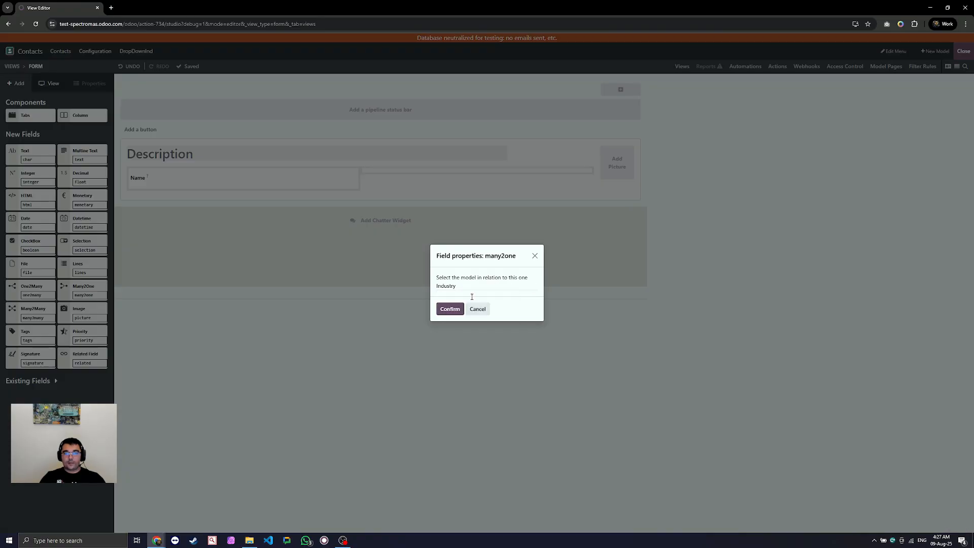
{"action": "left_click", "coordinate": [447, 310]}
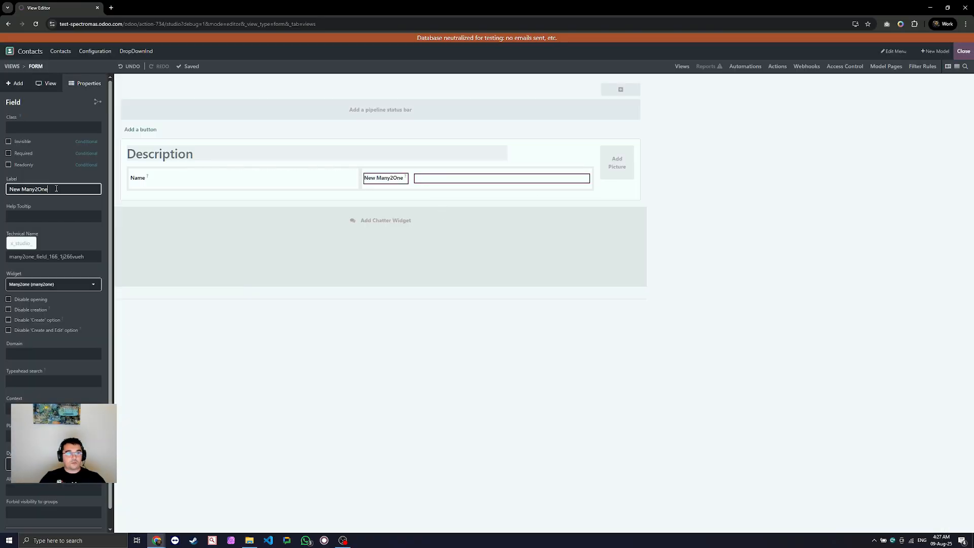
Label the new Many2One field Industry and set its technical name to industry_for_ddl
{"action": "left_click_drag", "start_coordinate": [57, 188], "coordinate": [8, 189]}
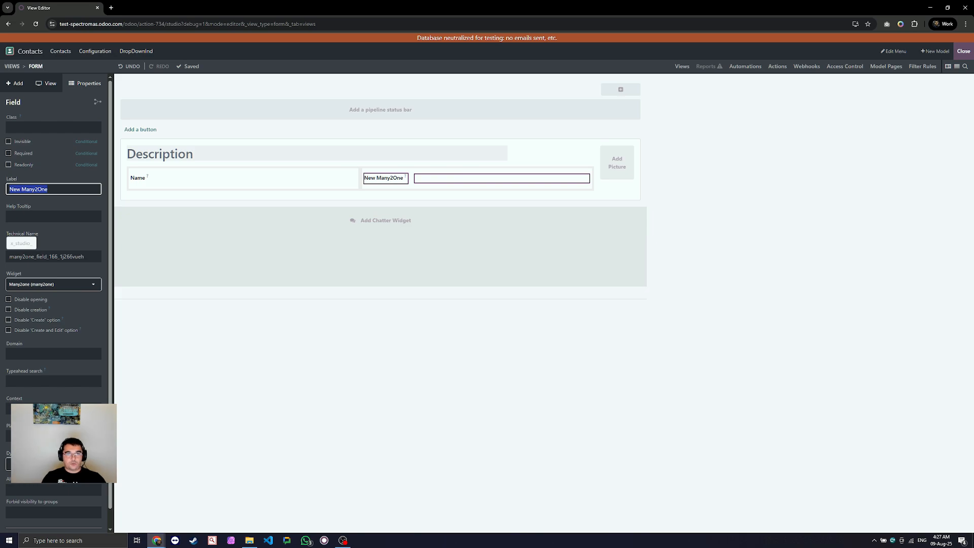
{"action": "type", "text": "Indu"}
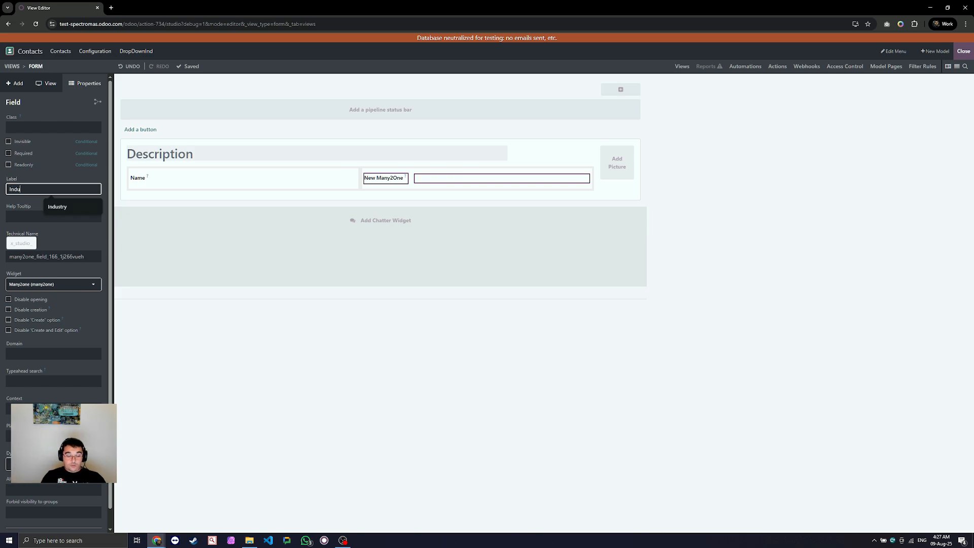
{"action": "type", "text": "stry"}
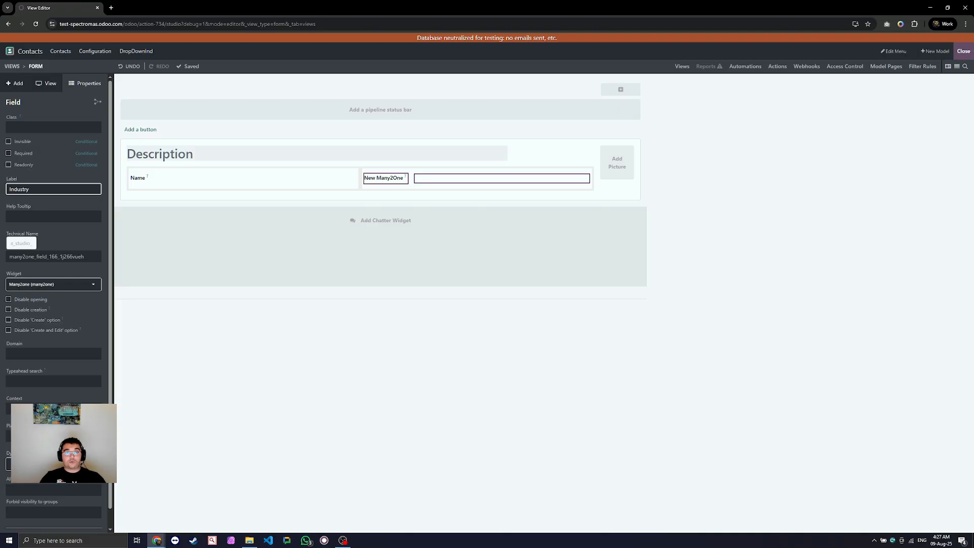
{"action": "left_click", "coordinate": [93, 256]}
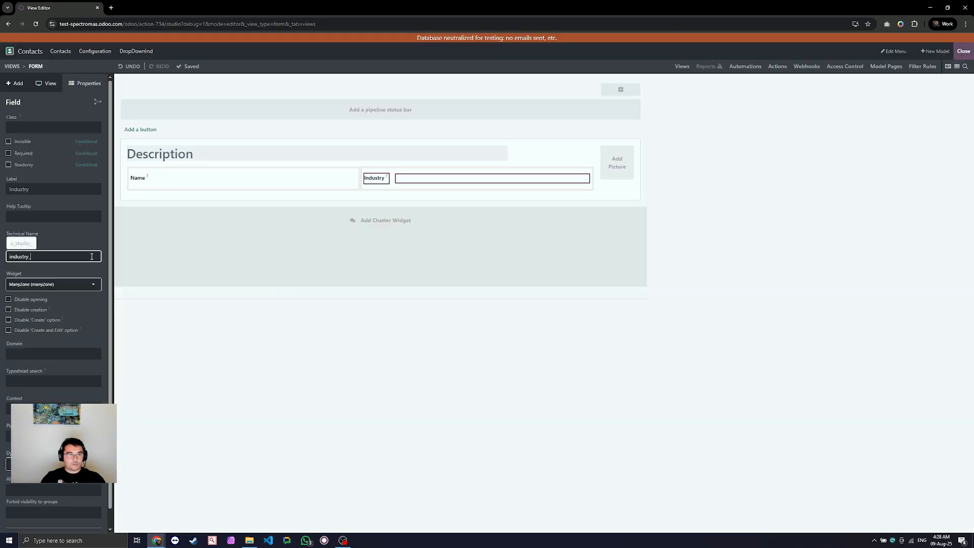
{"action": "type", "text": "_main"}
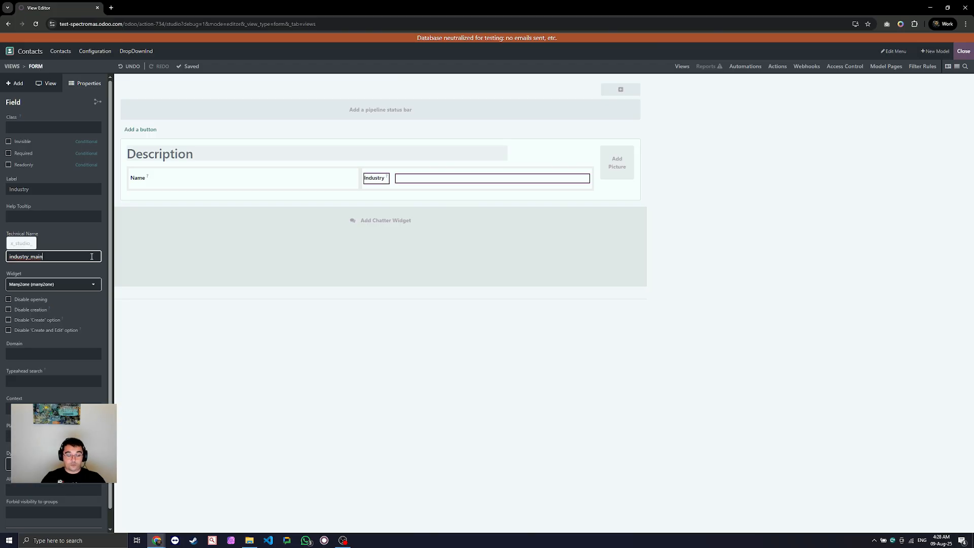
{"action": "key", "text": "BackSpace"}
{"action": "key", "text": "BackSpace"}
{"action": "key", "text": "BackSpace"}
{"action": "key", "text": "BackSpace"}
{"action": "type", "text": "for_ddl"}
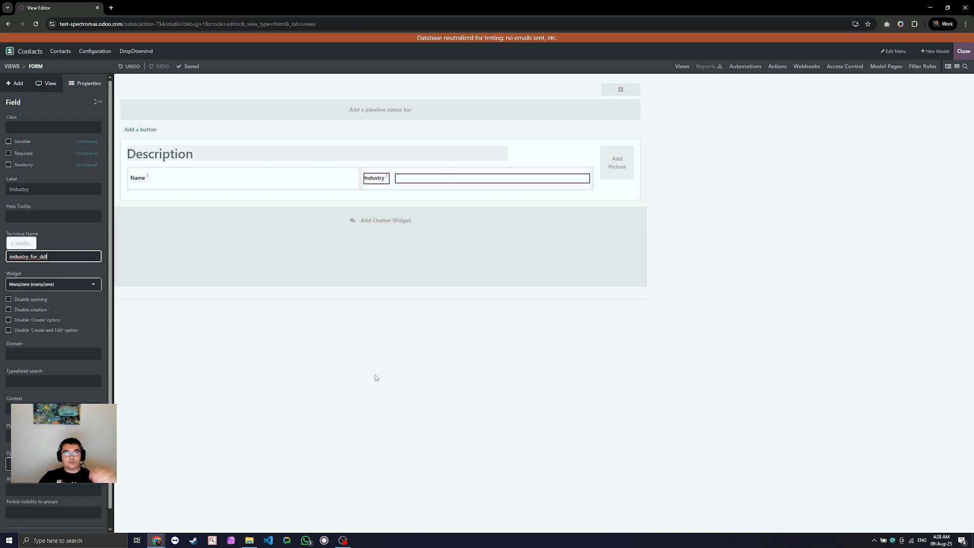
{"action": "left_click", "coordinate": [388, 315]}
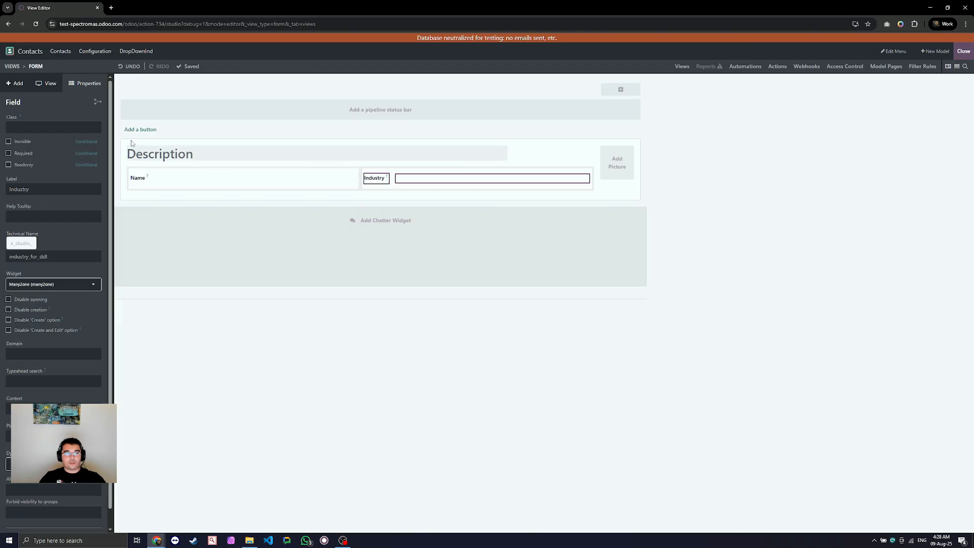
{"action": "left_click", "coordinate": [310, 261]}
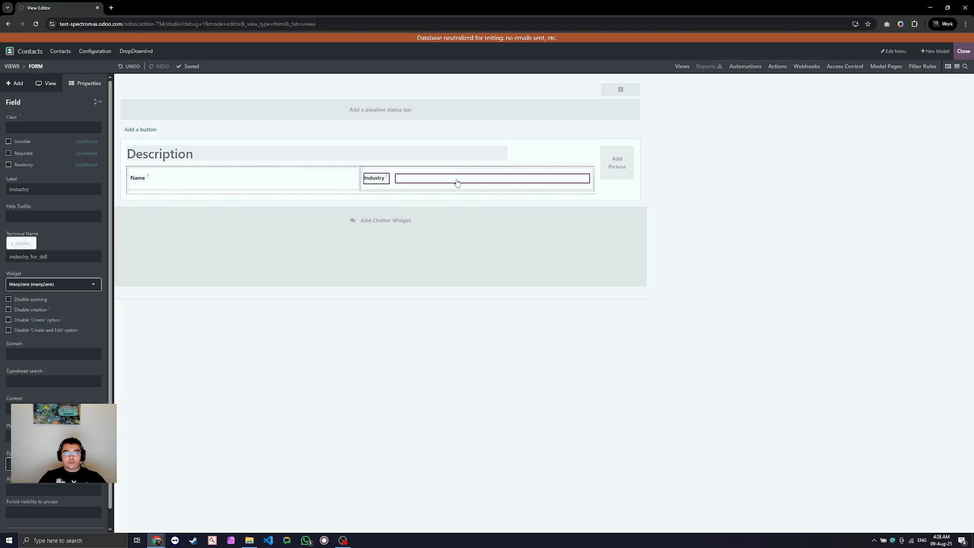
{"action": "left_click", "coordinate": [962, 53]}
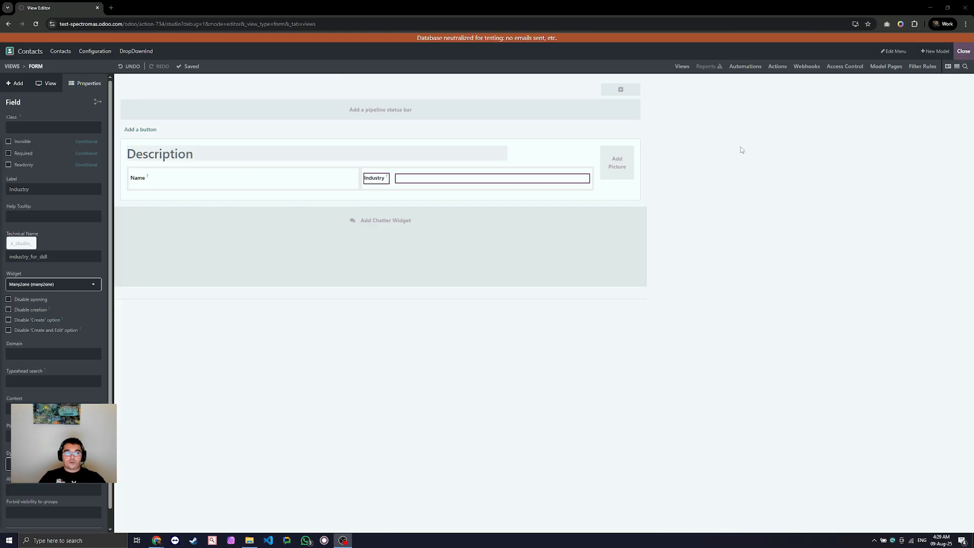
{"action": "left_click", "coordinate": [746, 161]}
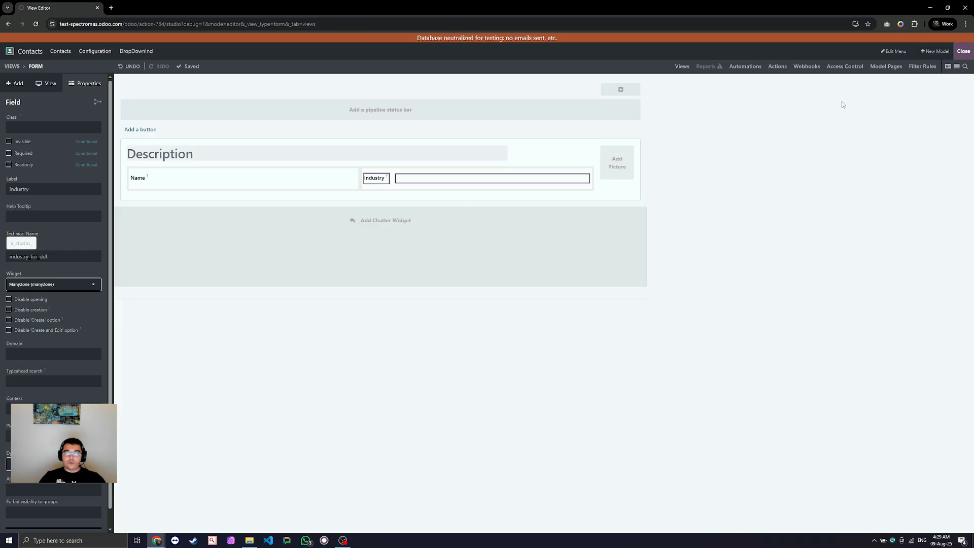
Review the DropDownInd model's access rights for the Role / Member group, and leave Studio
{"action": "left_click", "coordinate": [841, 72]}
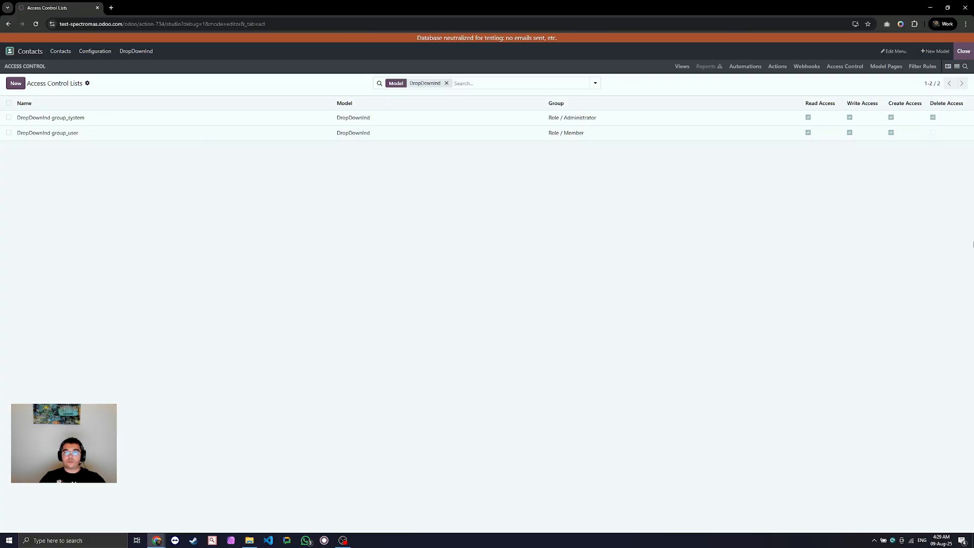
{"action": "left_click", "coordinate": [936, 135]}
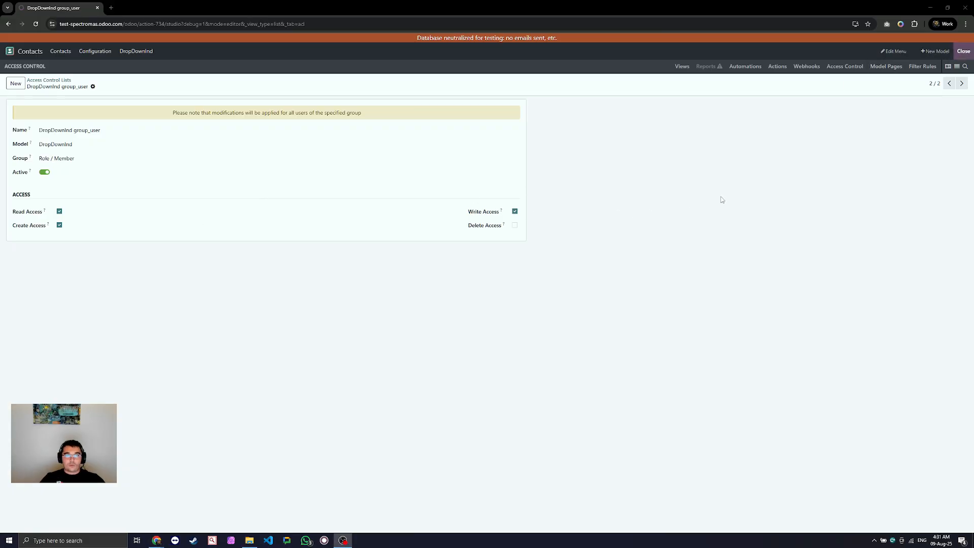
{"action": "left_click", "coordinate": [966, 52]}
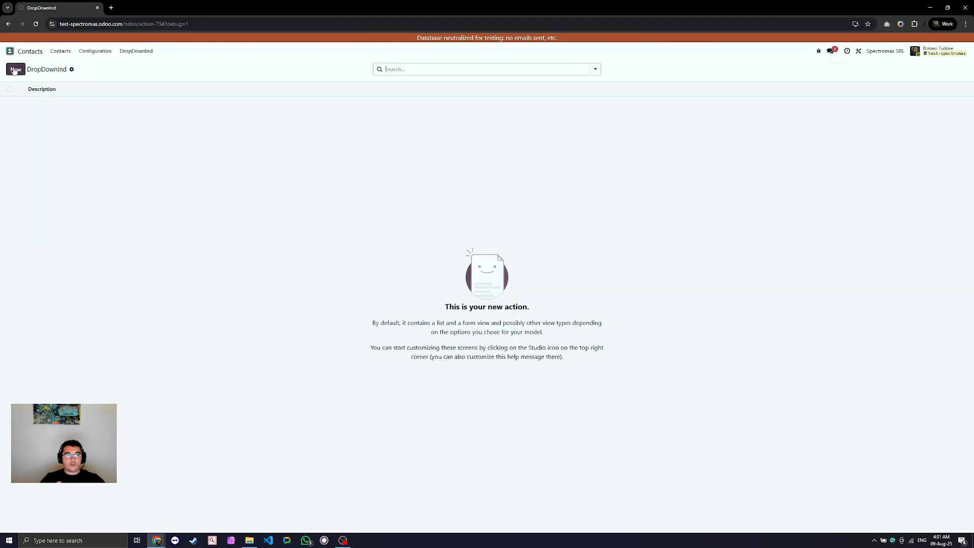
Open the FakeComp Bro company's form from the Contacts app and start customizing it in Studio
{"action": "left_click", "coordinate": [15, 55]}
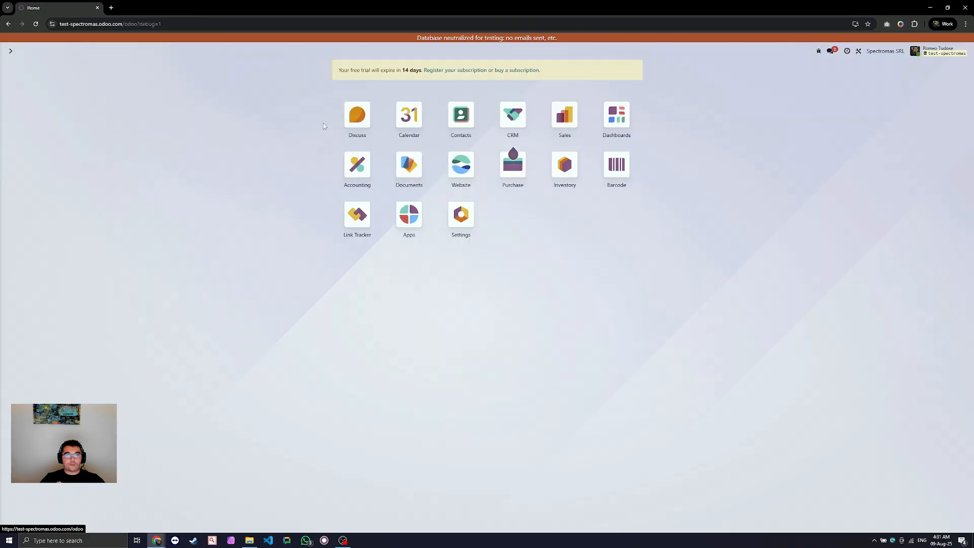
{"action": "left_click", "coordinate": [459, 114]}
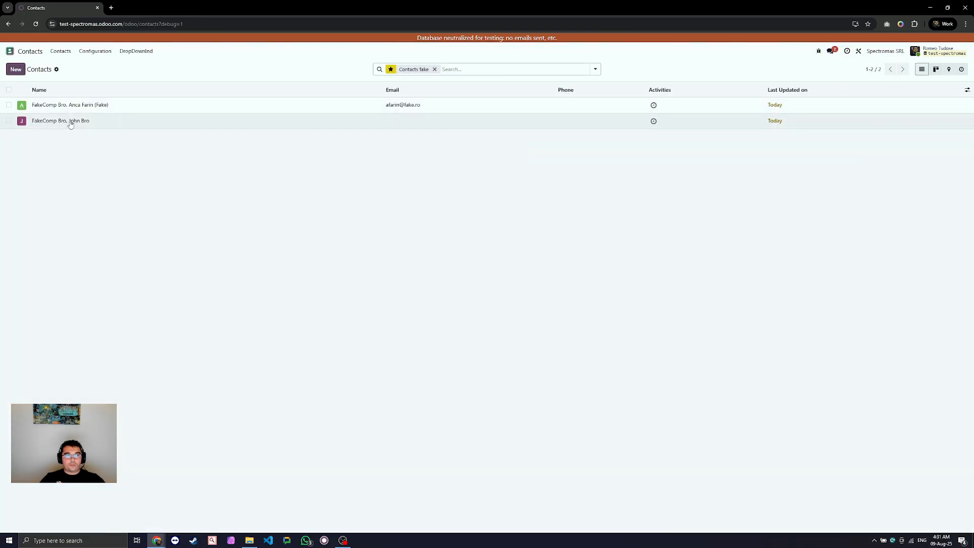
{"action": "left_click", "coordinate": [70, 125]}
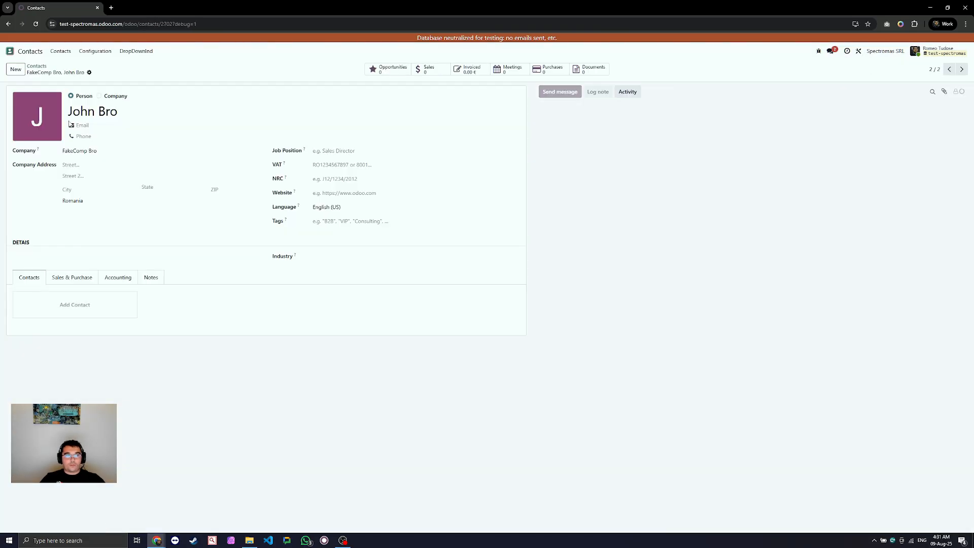
{"action": "left_click", "coordinate": [255, 154]}
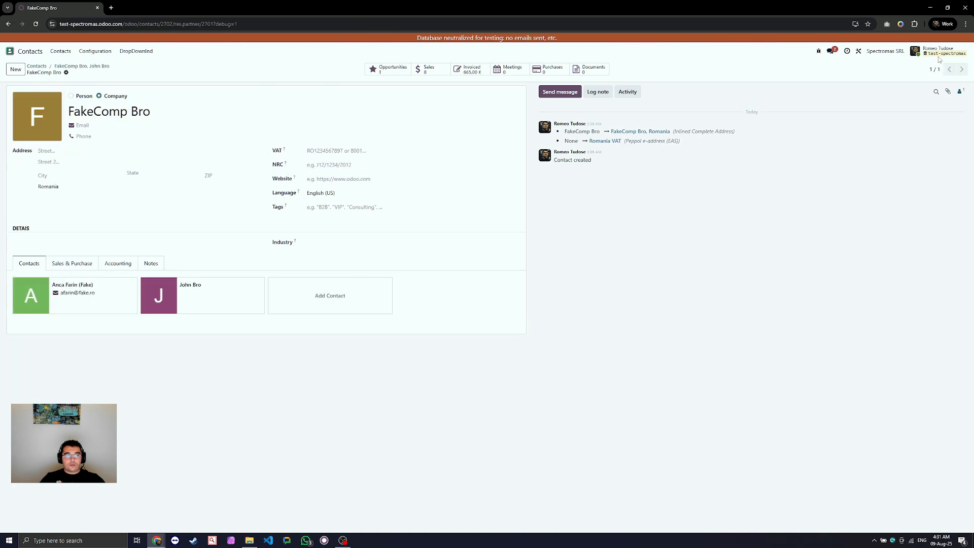
{"action": "left_click", "coordinate": [858, 51]}
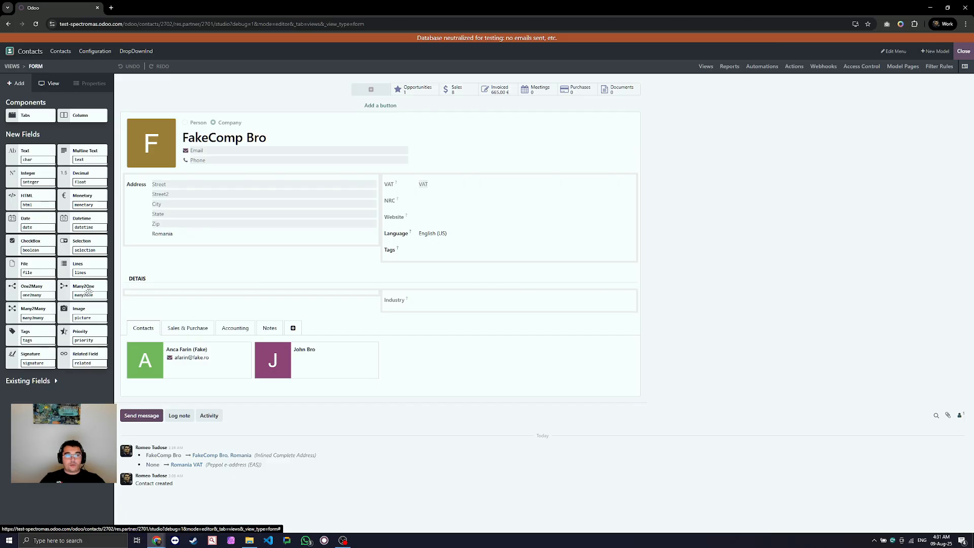
Add a Many2One field below Industry on the contact form, related to the DropDownInd model
{"action": "left_click_drag", "start_coordinate": [88, 290], "coordinate": [430, 320]}
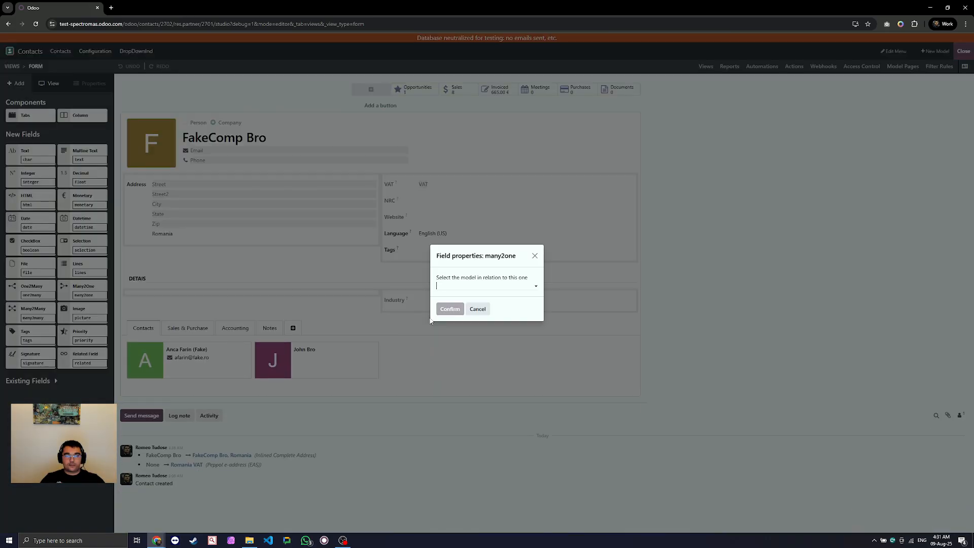
{"action": "left_click", "coordinate": [510, 285]}
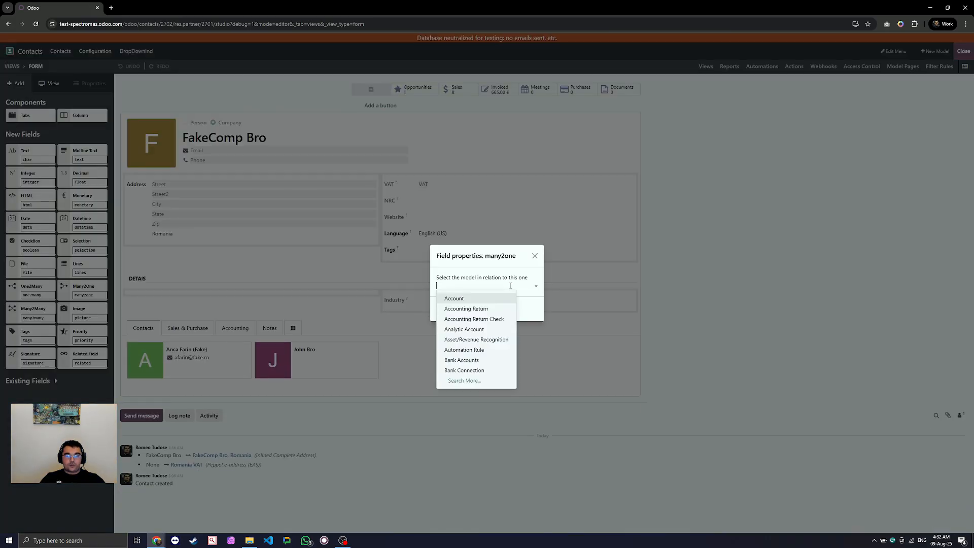
{"action": "type", "text": "d"}
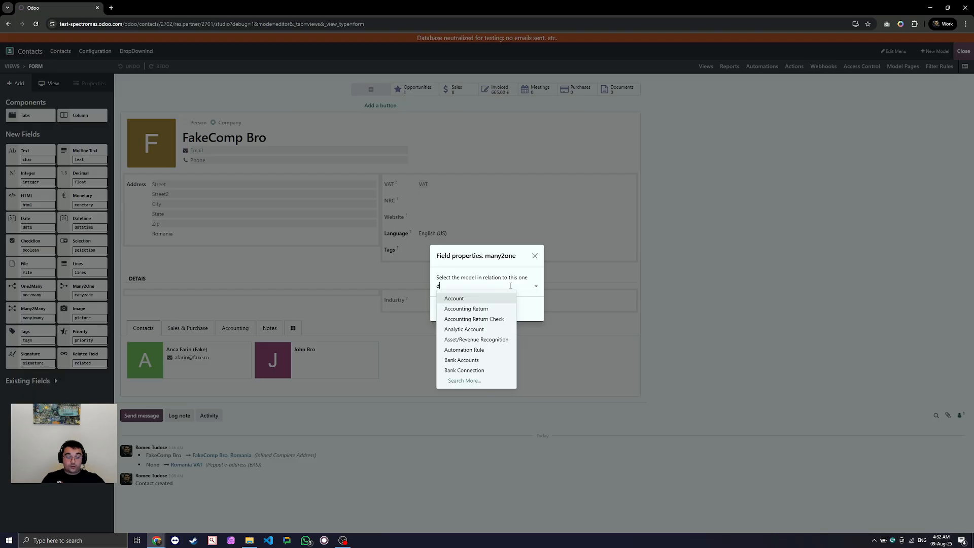
{"action": "type", "text": "rop"}
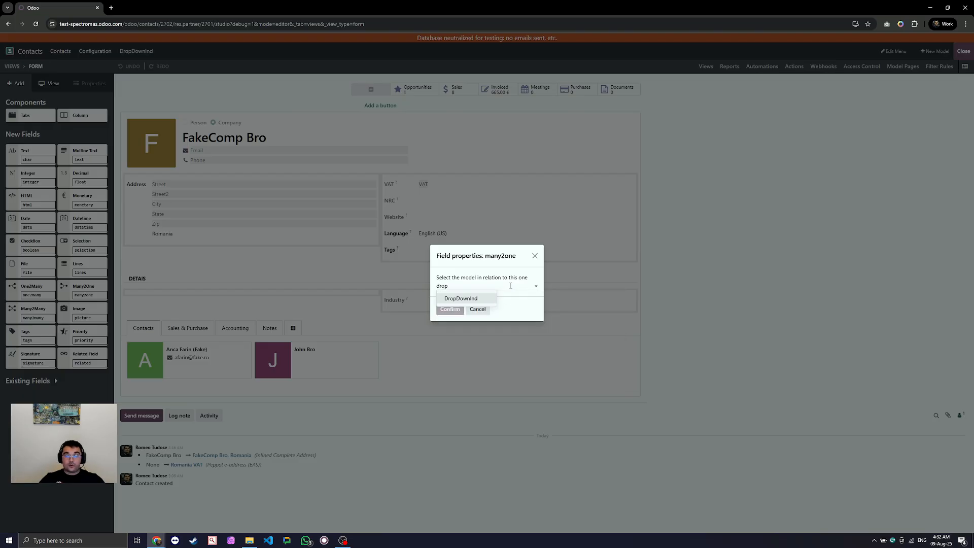
{"action": "left_click", "coordinate": [459, 299]}
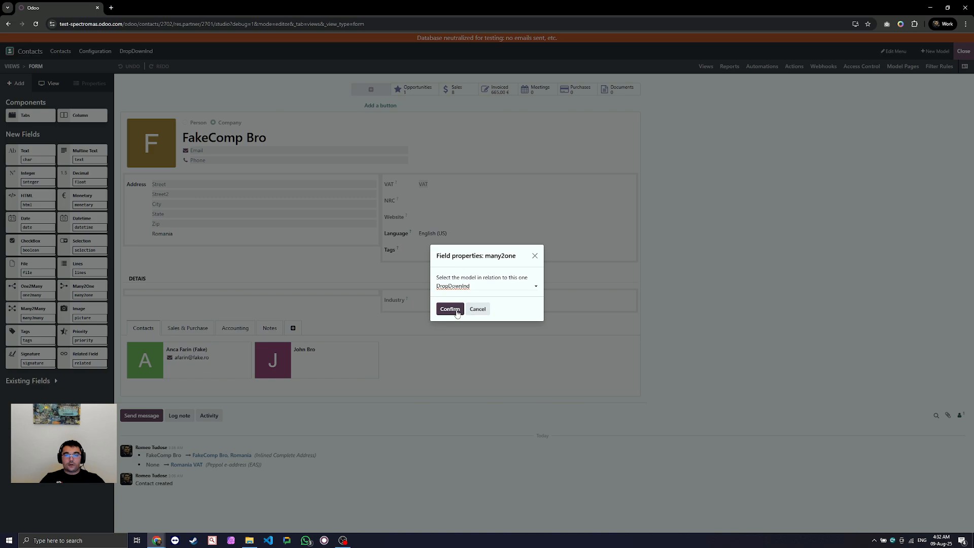
{"action": "left_click", "coordinate": [456, 311]}
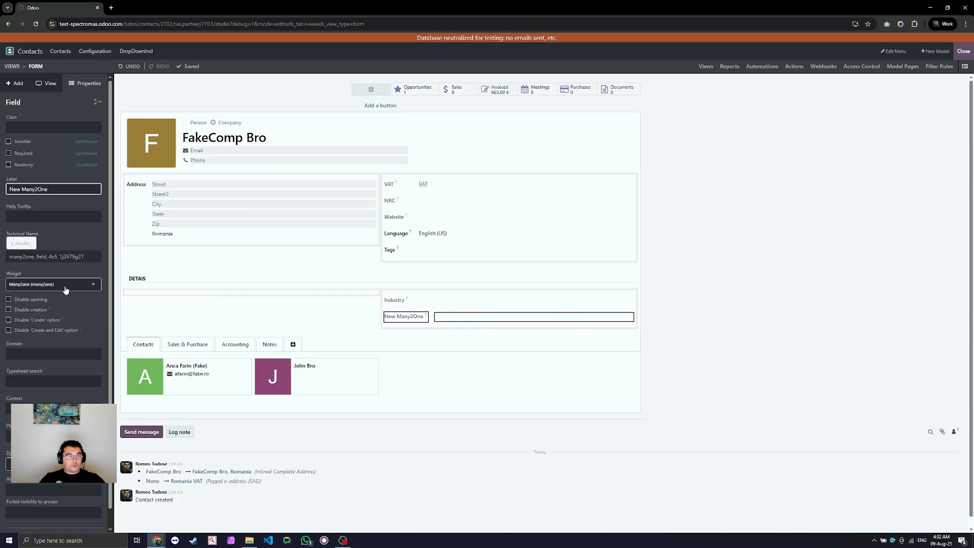
Try to give the new Many2One field the domain [('industry_id', '=', industry_id)]
{"action": "left_click", "coordinate": [505, 321]}
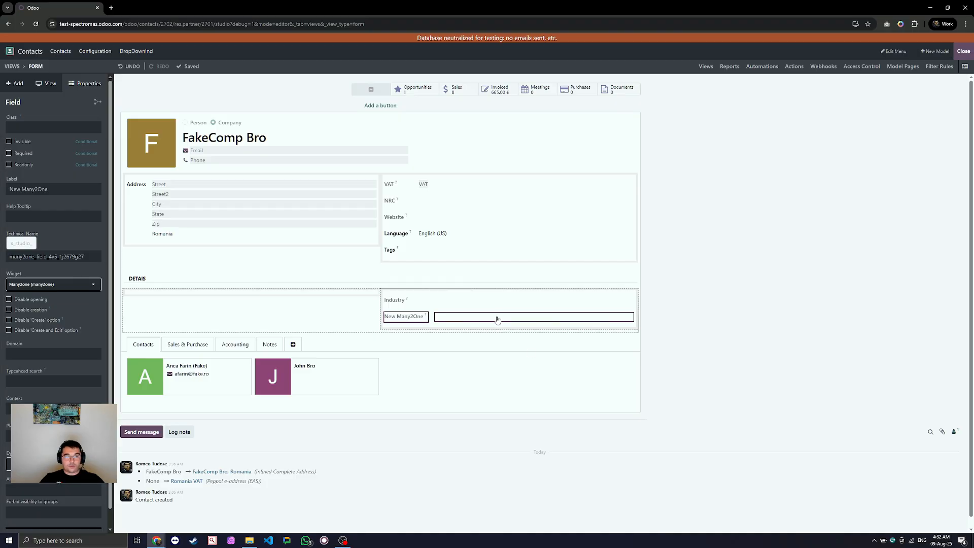
{"action": "left_click", "coordinate": [49, 356]}
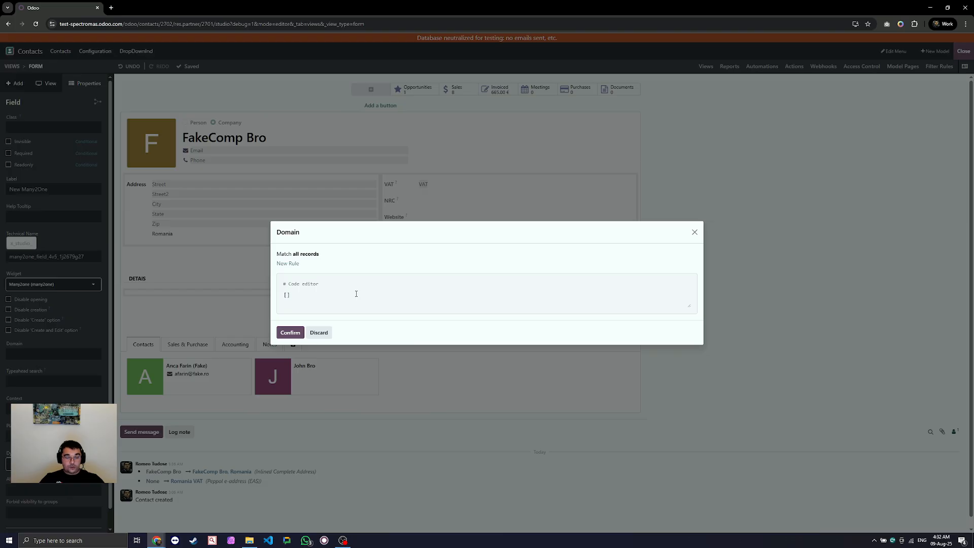
{"action": "key", "text": "ctrl+a"}
{"action": "type", "text": "[('industry_id', '=', industry_id)]"}
{"action": "left_click", "coordinate": [298, 333]}
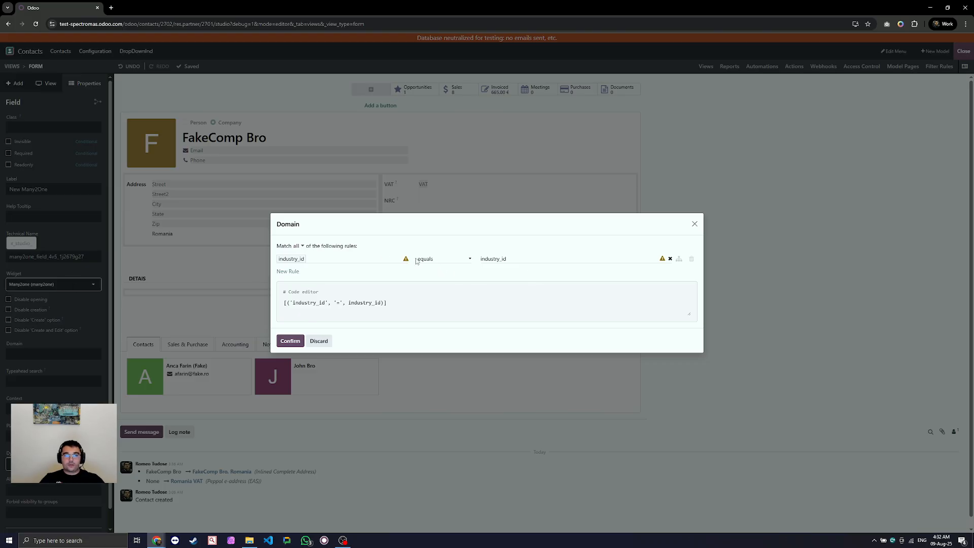
Try to apply the industry_id domain rule with the value 1, and discard the domain
{"action": "mouse_move", "coordinate": [406, 262]}
{"action": "left_click", "coordinate": [669, 261]}
{"action": "left_click", "coordinate": [533, 263]}
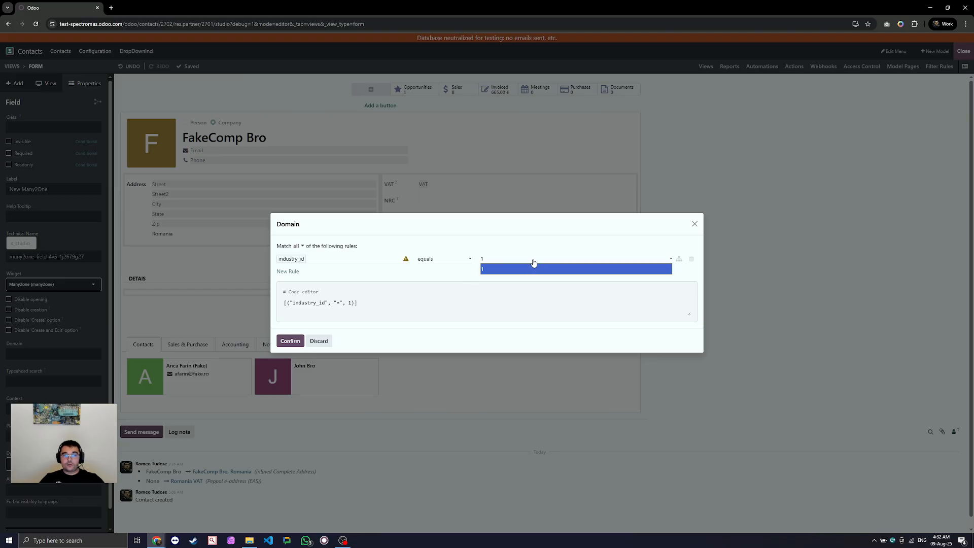
{"action": "left_click", "coordinate": [532, 264]}
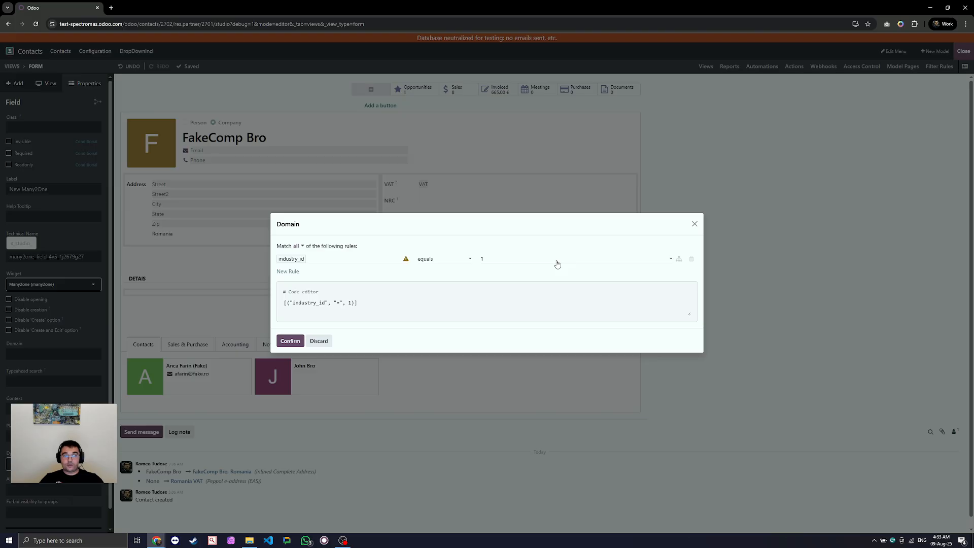
{"action": "left_click", "coordinate": [669, 259]}
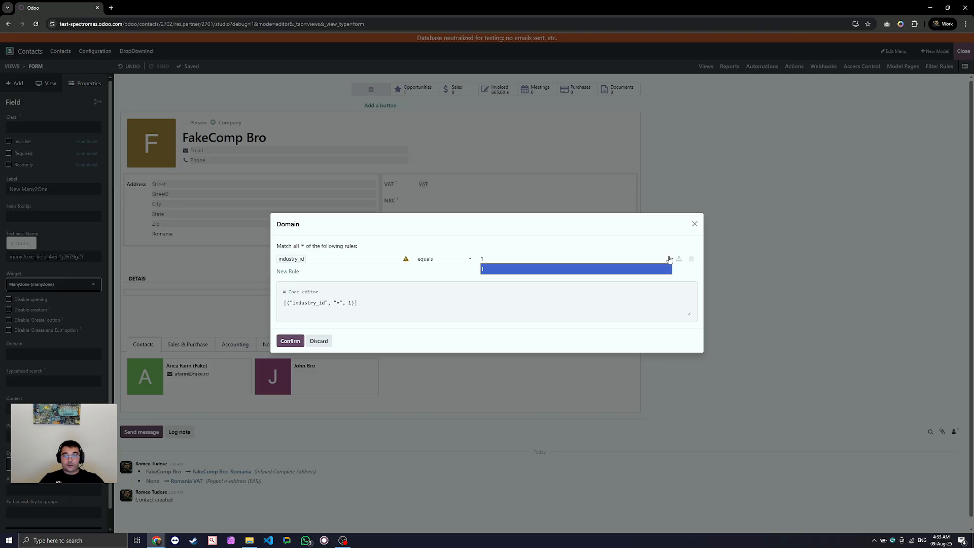
{"action": "left_click", "coordinate": [673, 298]}
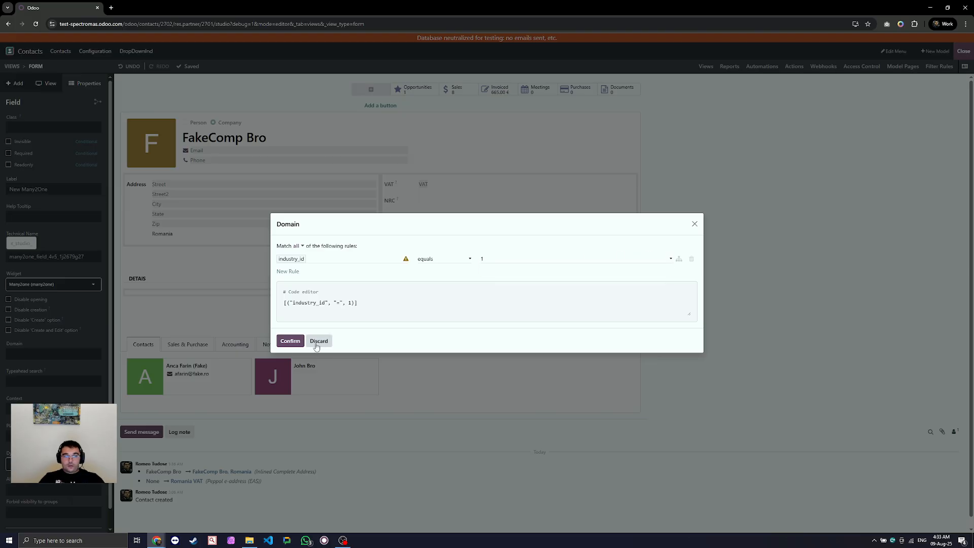
{"action": "left_click", "coordinate": [290, 341]}
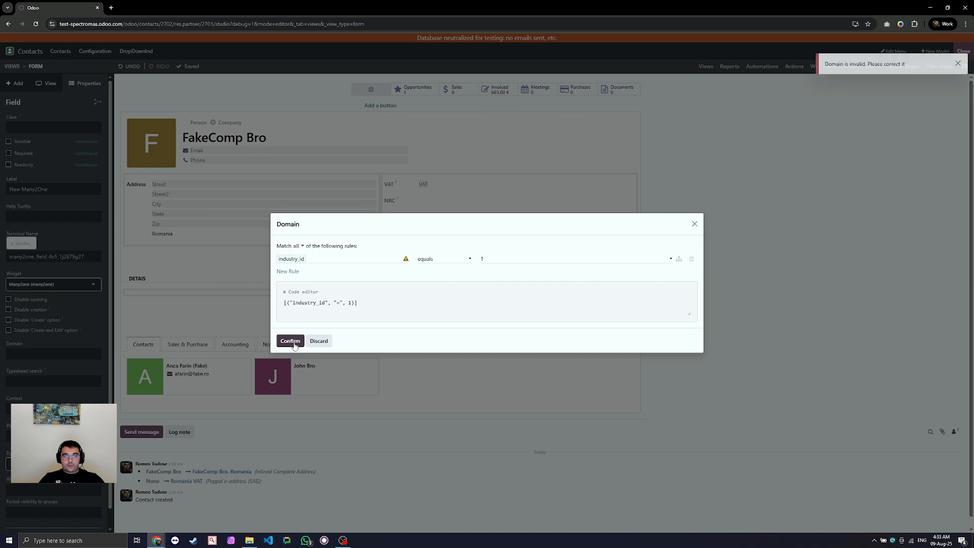
{"action": "left_click", "coordinate": [695, 224]}
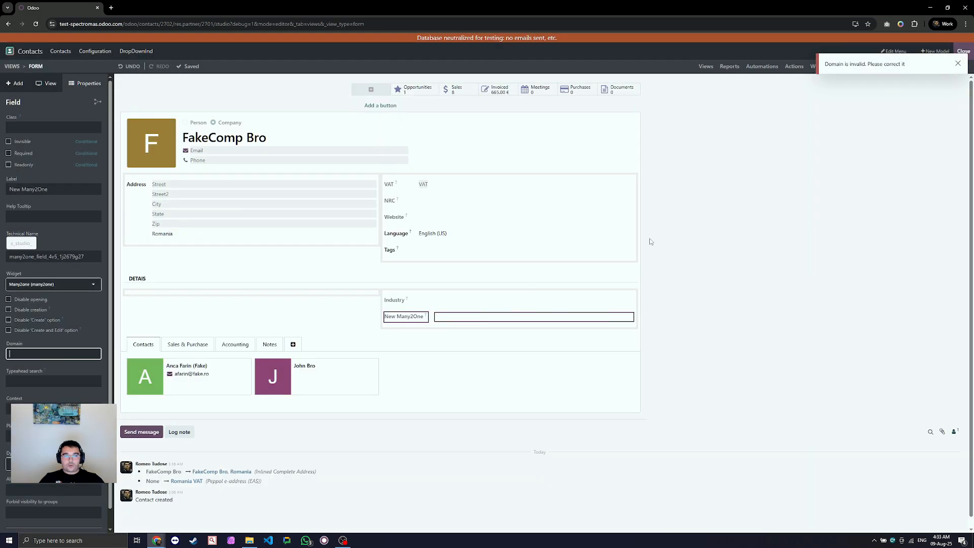
Set the new Many2One field's domain to a rule where Industry (x_studio_industry_for_ddl) is in Construction
{"action": "left_click", "coordinate": [44, 354]}
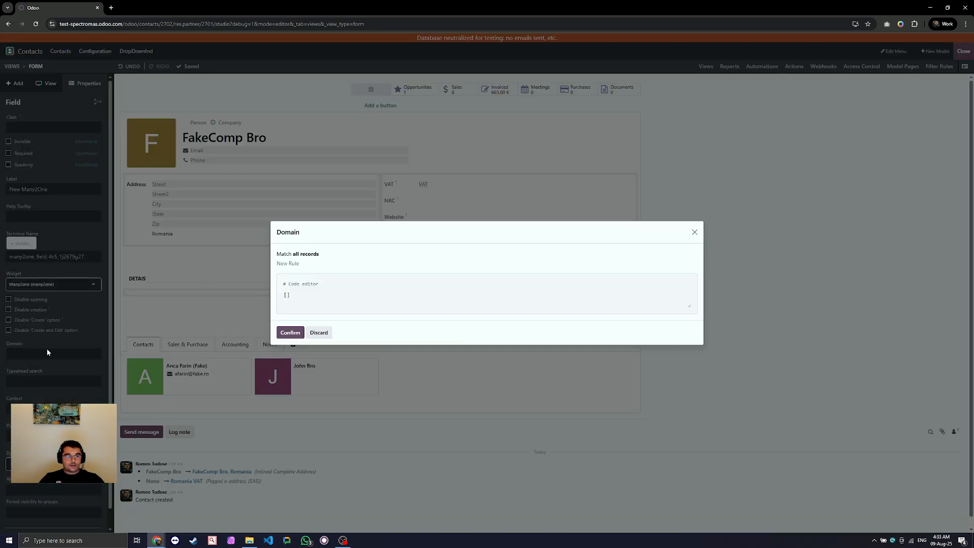
{"action": "left_click", "coordinate": [287, 264]}
{"action": "left_click", "coordinate": [306, 260]}
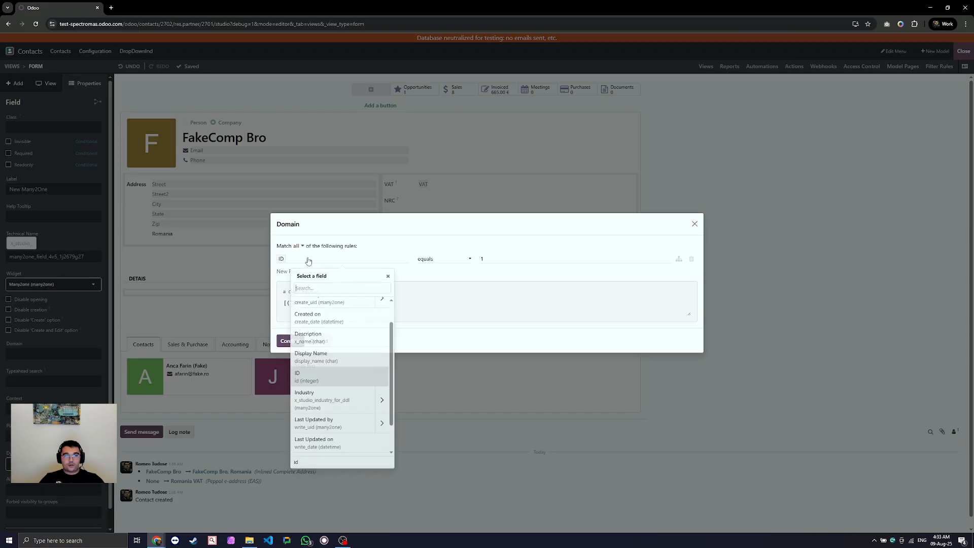
{"action": "type", "text": "indu"}
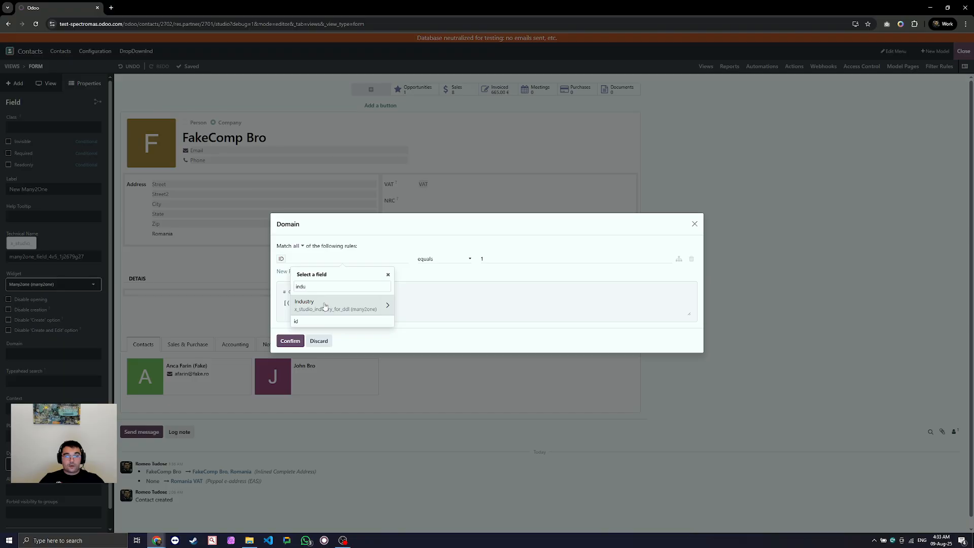
{"action": "left_click", "coordinate": [324, 305]}
{"action": "left_click", "coordinate": [602, 259]}
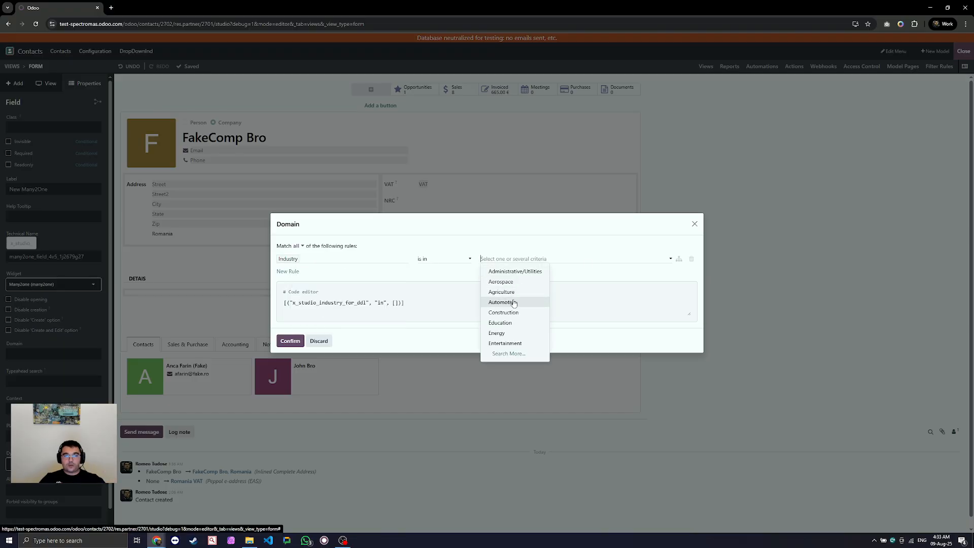
{"action": "left_click", "coordinate": [513, 316]}
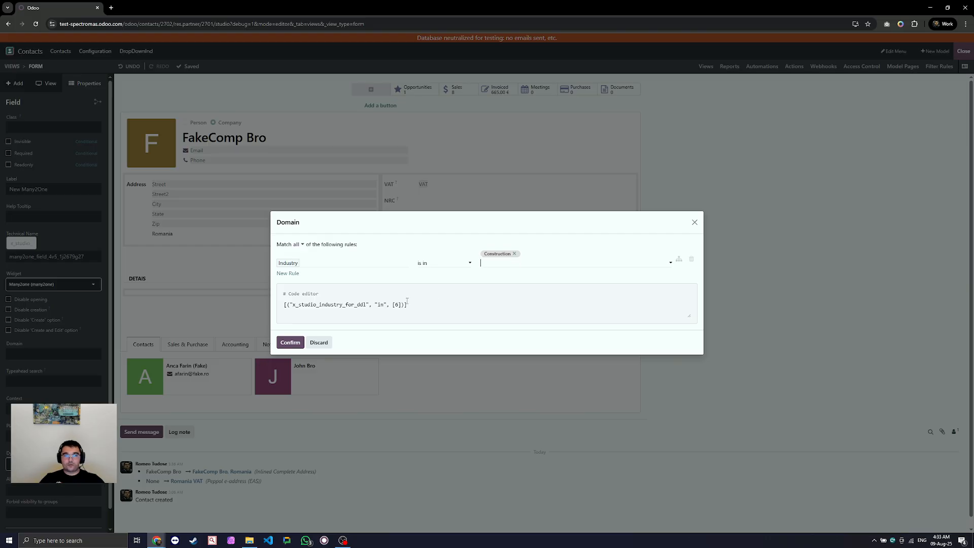
{"action": "left_click", "coordinate": [291, 343]}
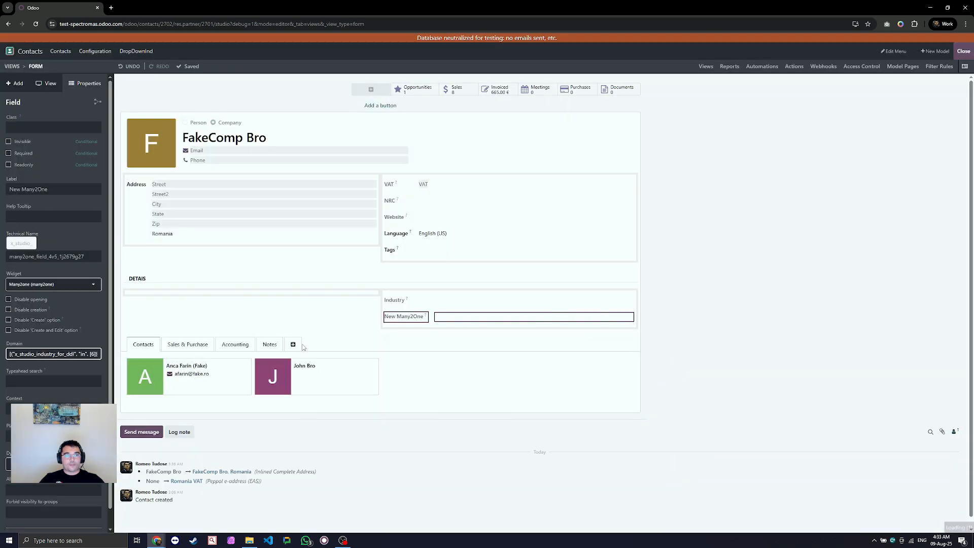
Open the contact form's XML source in a widened editor and locate the new Many2One field's domain expression
{"action": "left_click", "coordinate": [46, 84]}
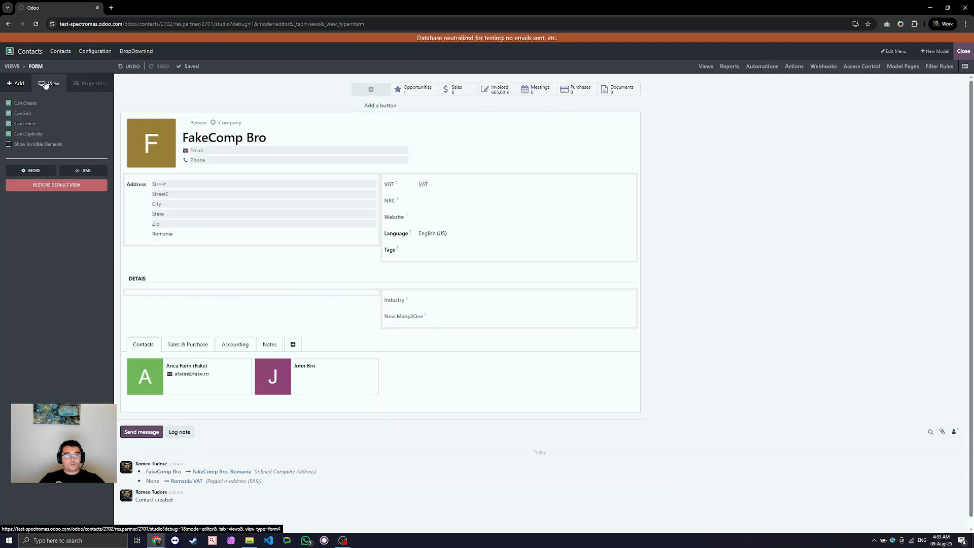
{"action": "left_click", "coordinate": [87, 172]}
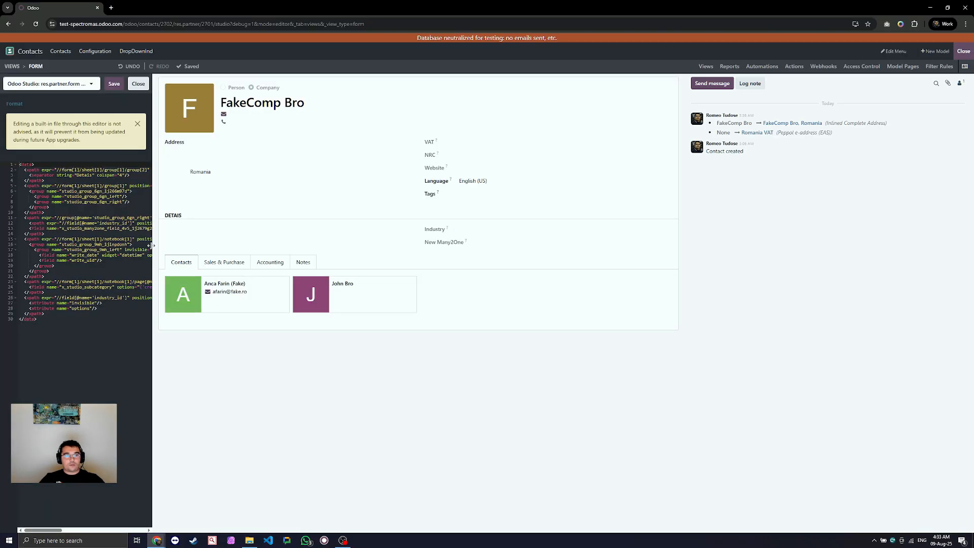
{"action": "left_click_drag", "start_coordinate": [150, 245], "coordinate": [473, 239]}
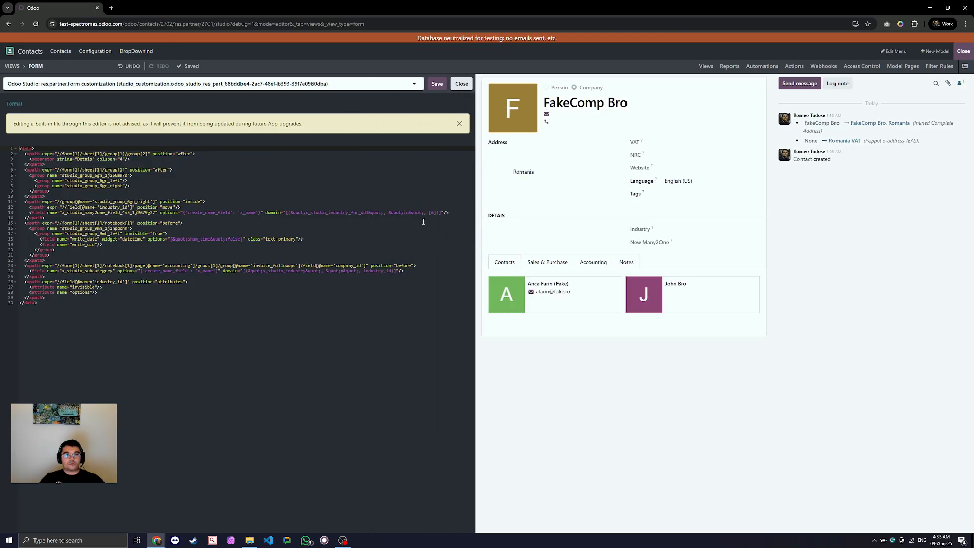
{"action": "left_click_drag", "start_coordinate": [290, 212], "coordinate": [435, 214]}
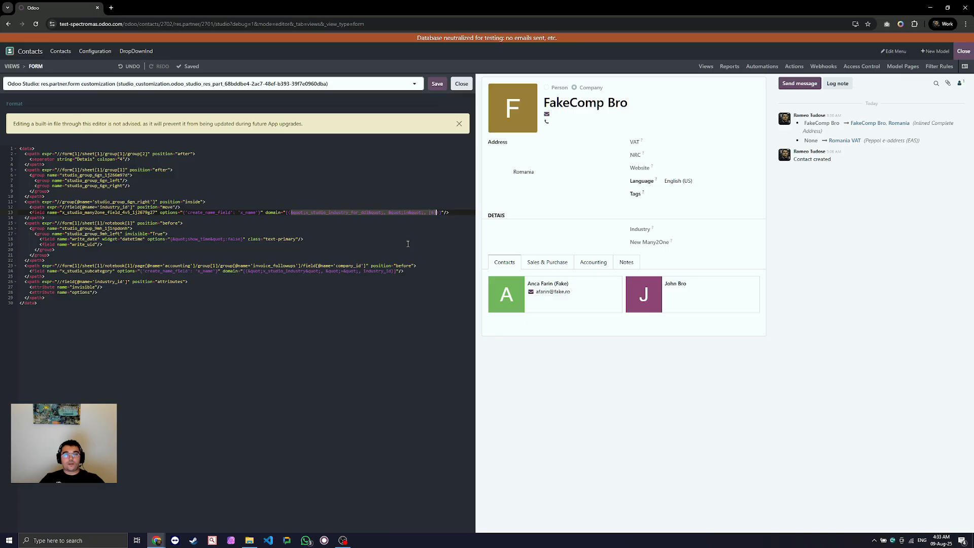
{"action": "key", "text": "Down"}
{"action": "key", "text": "Down"}
{"action": "key", "text": "Down"}
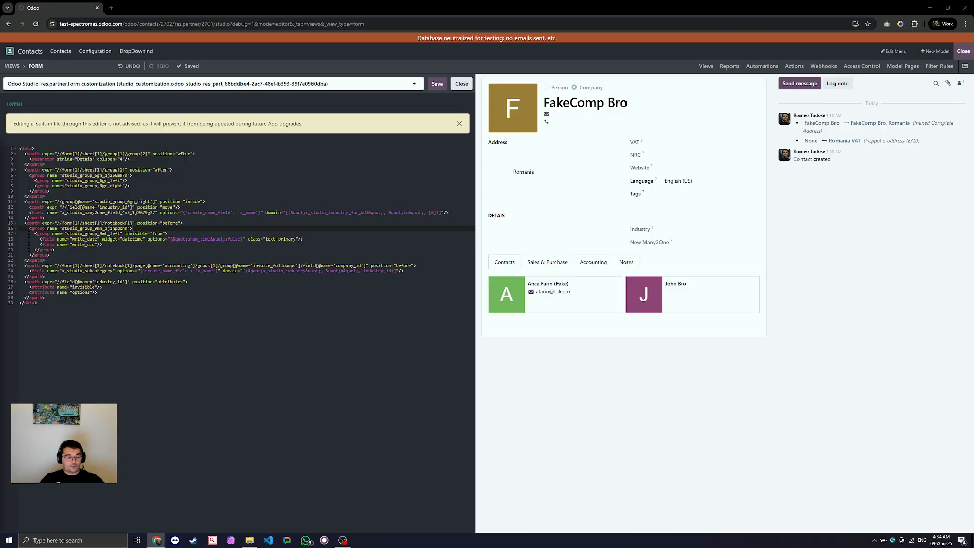
Replace the fixed record list in the new Many2One field's XML domain with industry_id, keeping the "in" operator and closing parenthesis
{"action": "left_click", "coordinate": [434, 212]}
{"action": "left_click_drag", "start_coordinate": [436, 212], "coordinate": [427, 212]}
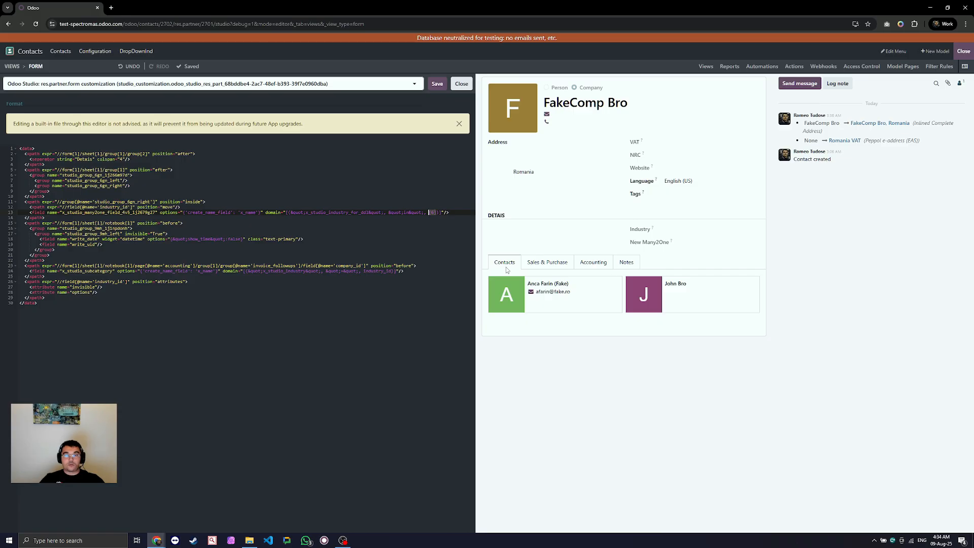
{"action": "type", "text": "industry_id"}
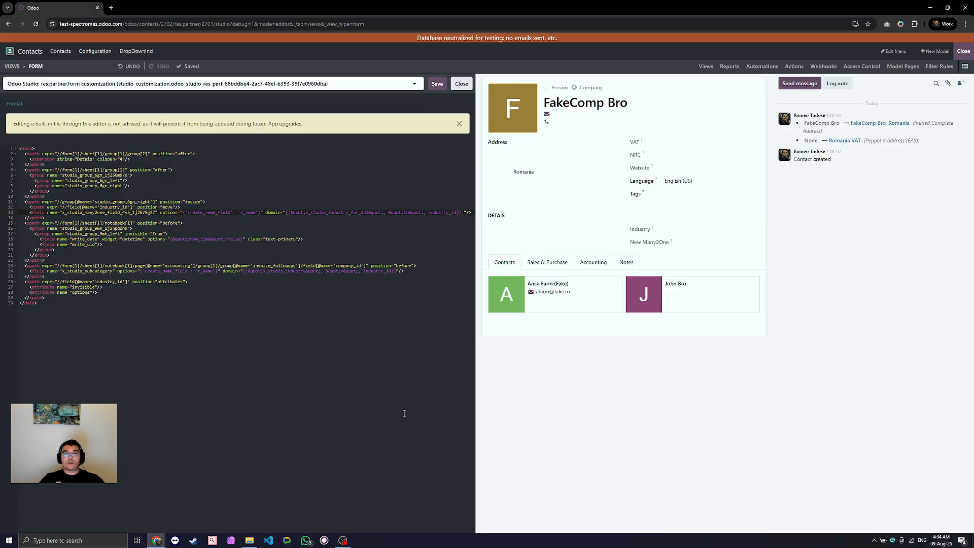
{"action": "type", "text": ")"}
{"action": "left_click", "coordinate": [283, 212]}
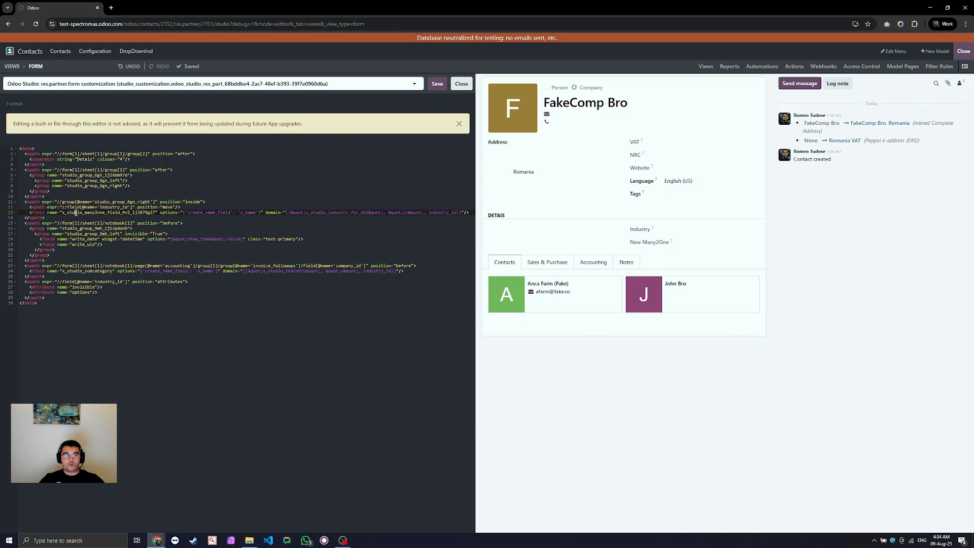
Check the new Many2One field's technical name, save the XML changes, and leave the editor and Studio for the contact form
{"action": "left_click_drag", "start_coordinate": [76, 213], "coordinate": [141, 212]}
{"action": "left_click_drag", "start_coordinate": [63, 213], "coordinate": [154, 213]}
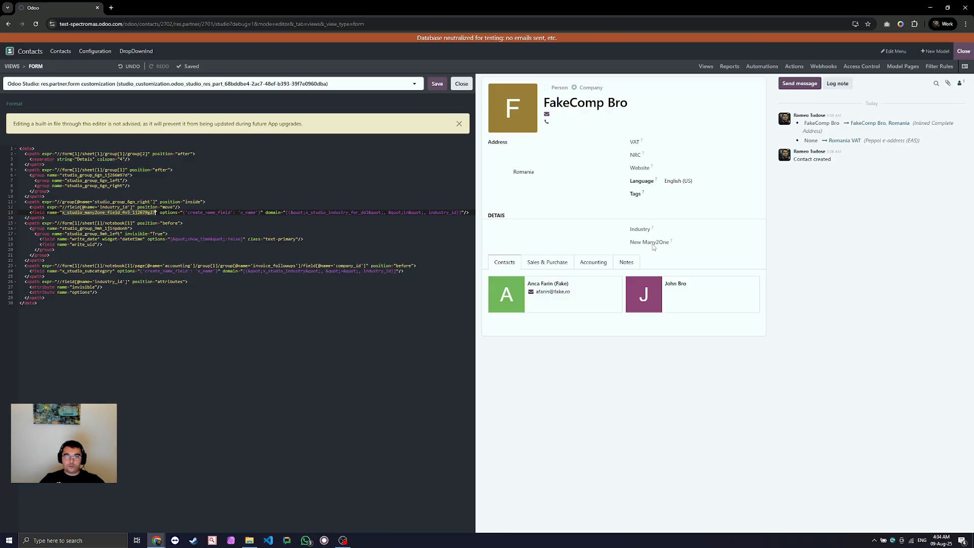
{"action": "left_click", "coordinate": [442, 90]}
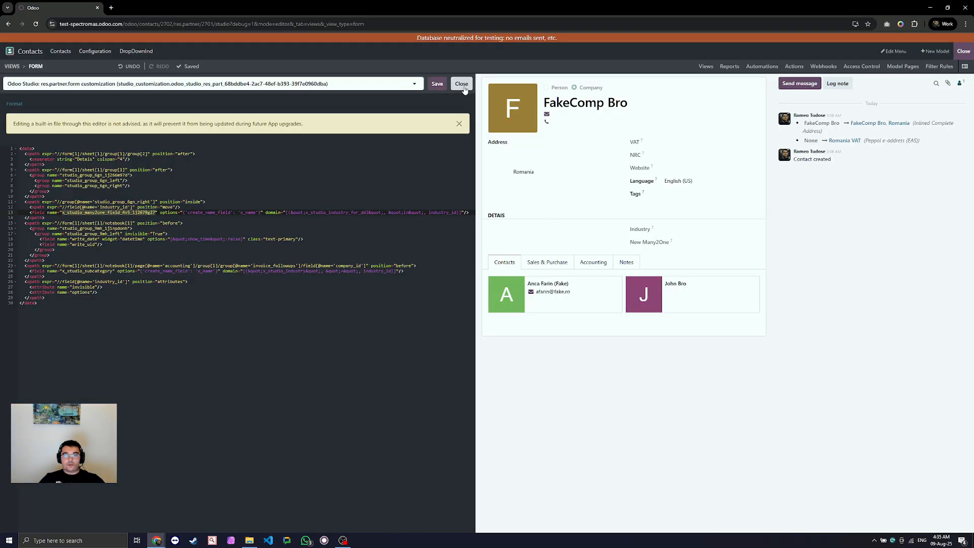
{"action": "left_click", "coordinate": [462, 84]}
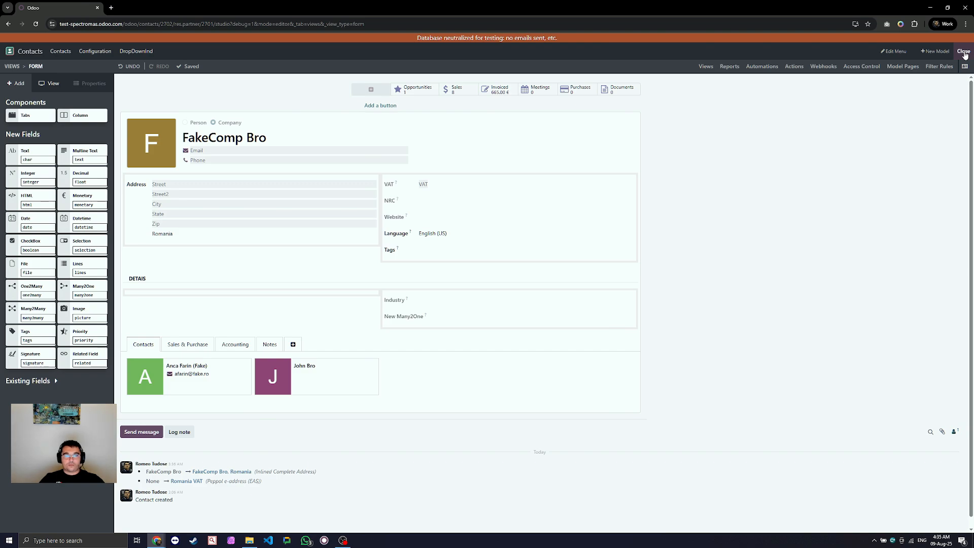
{"action": "left_click", "coordinate": [963, 52]}
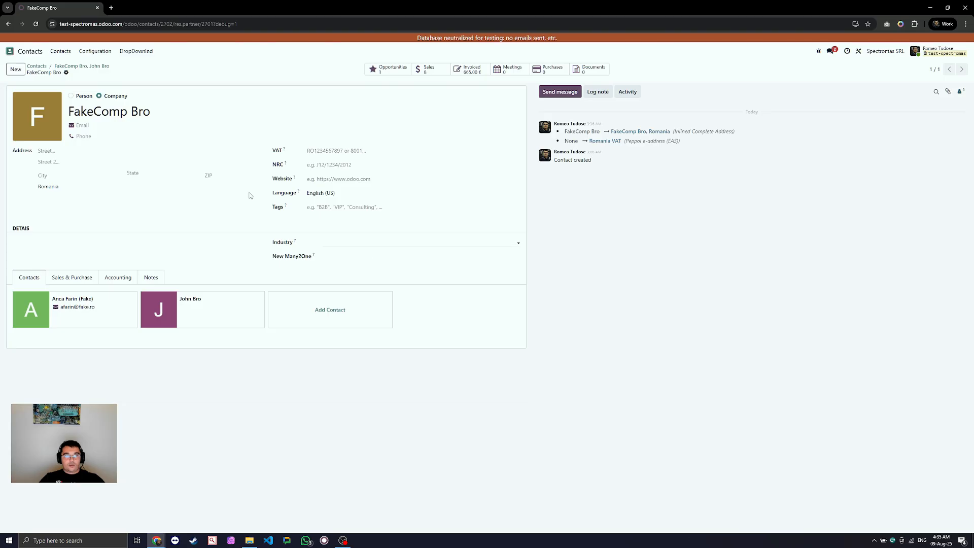
Create and save a DropDownInd record with title and Name Tractors and Industry Agriculture
{"action": "left_click", "coordinate": [140, 54]}
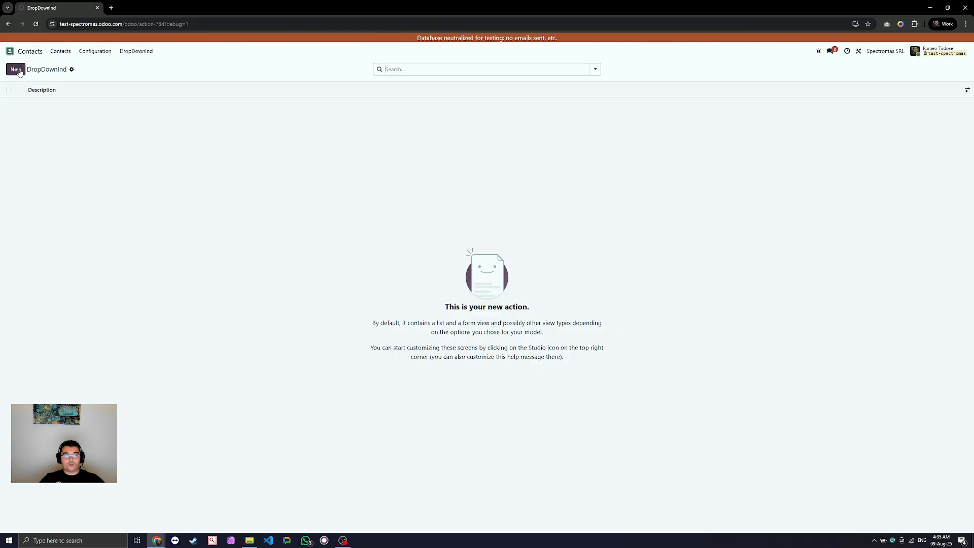
{"action": "left_click", "coordinate": [18, 71]}
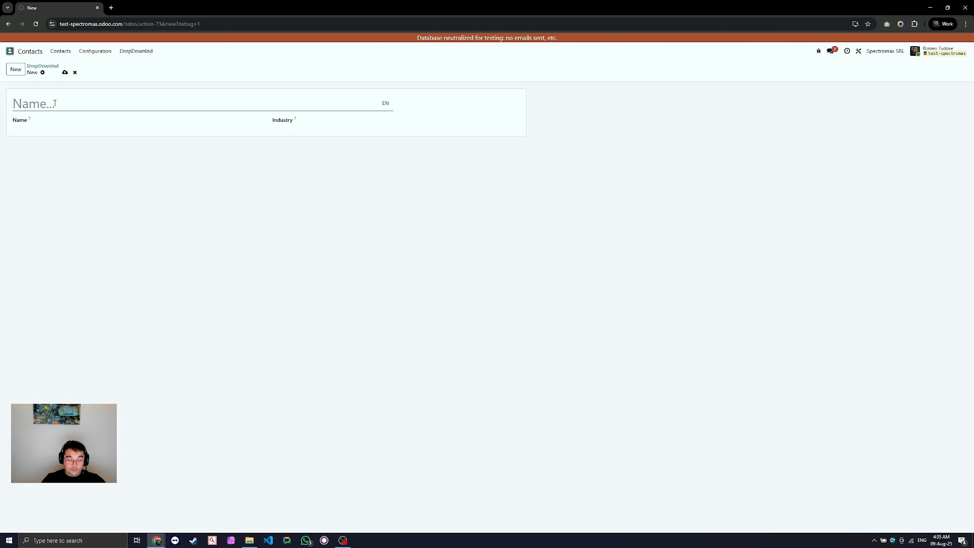
{"action": "type", "text": "Tract"}
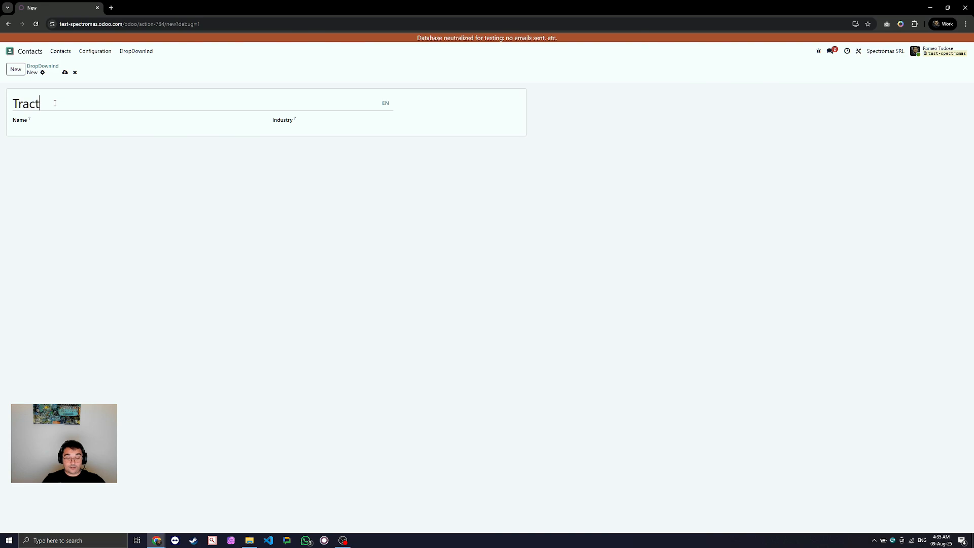
{"action": "type", "text": "ors"}
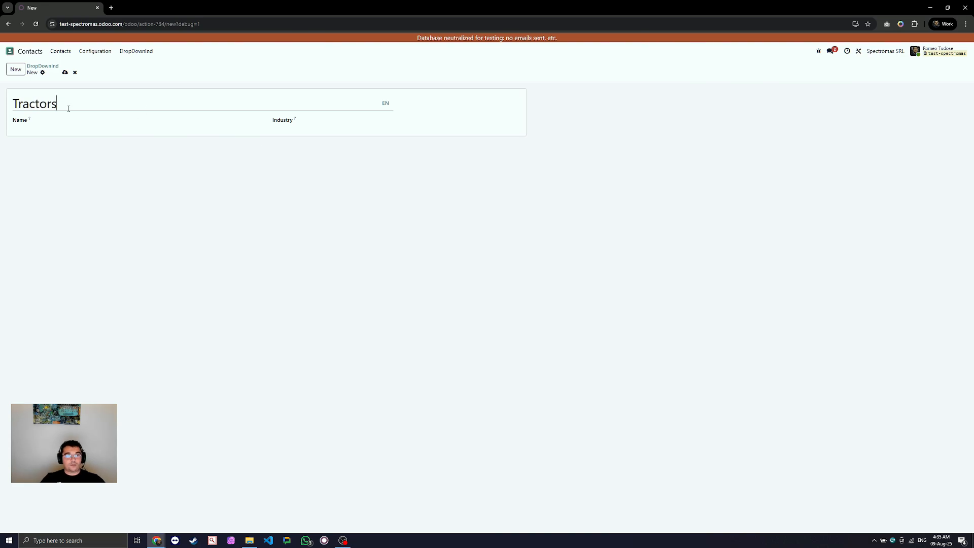
{"action": "left_click_drag", "start_coordinate": [68, 108], "coordinate": [2, 98]}
{"action": "key", "text": "ctrl+c"}
{"action": "left_click", "coordinate": [71, 120]}
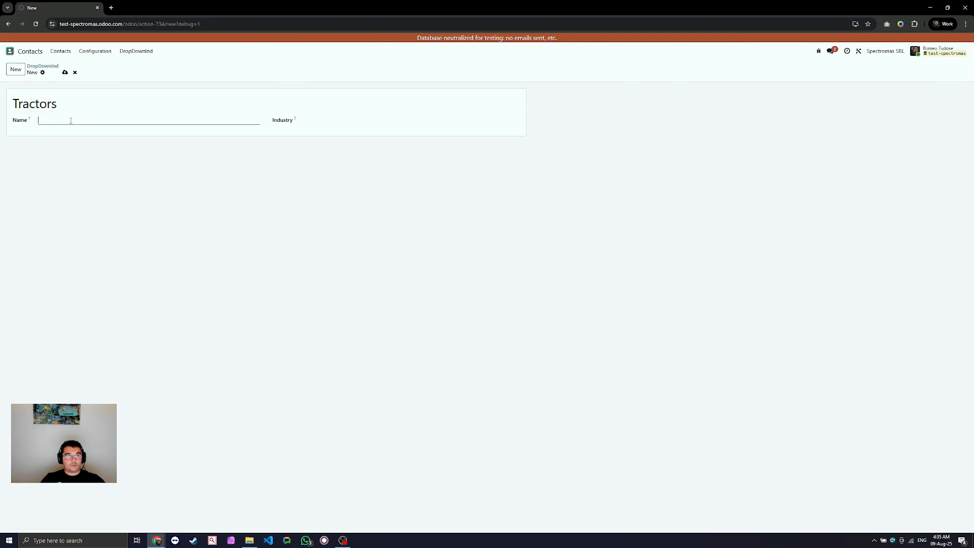
{"action": "key", "text": "ctrl+v"}
{"action": "left_click", "coordinate": [337, 120]}
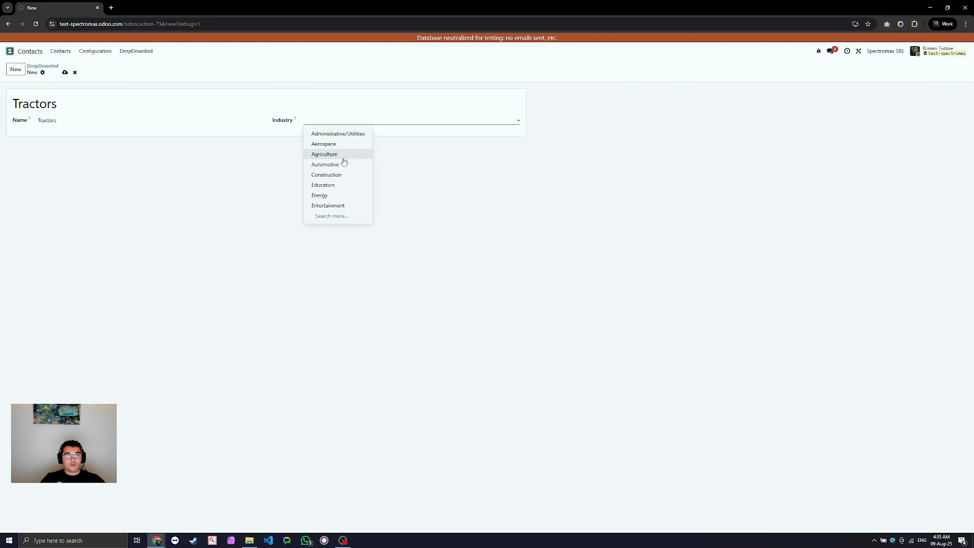
{"action": "left_click", "coordinate": [344, 159]}
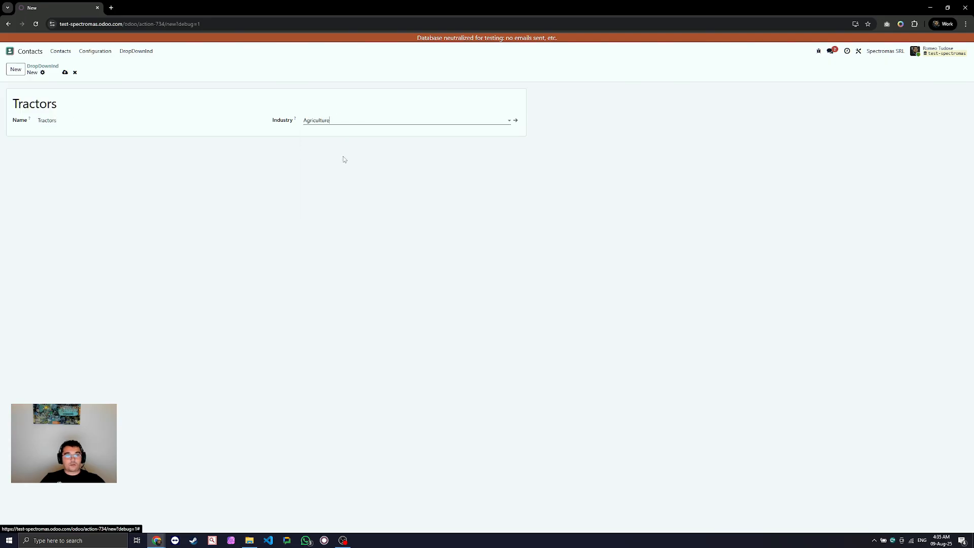
{"action": "left_click", "coordinate": [65, 72]}
Change both the title and the Name of the Tractors record to Sheet Metal
{"action": "left_click", "coordinate": [78, 104]}
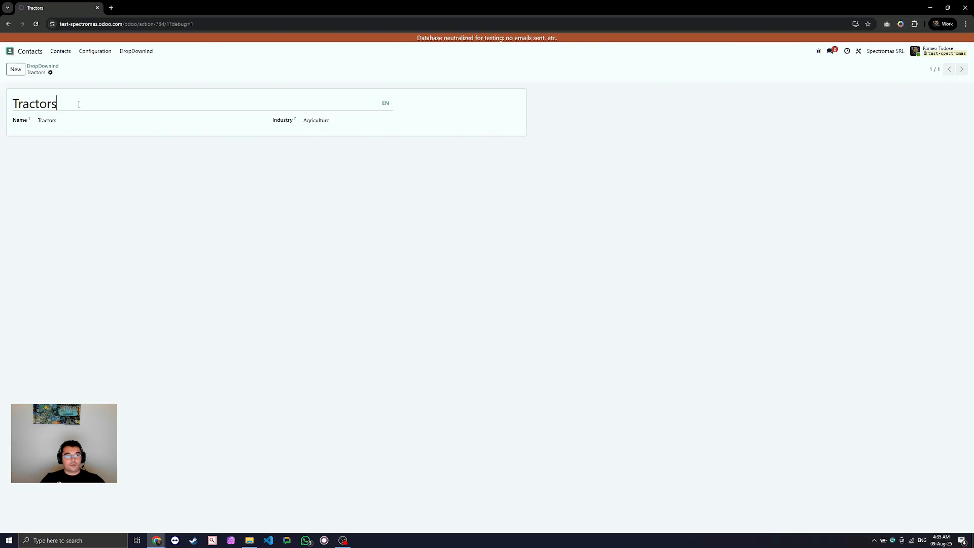
{"action": "left_click_drag", "start_coordinate": [78, 104], "coordinate": [1, 104]}
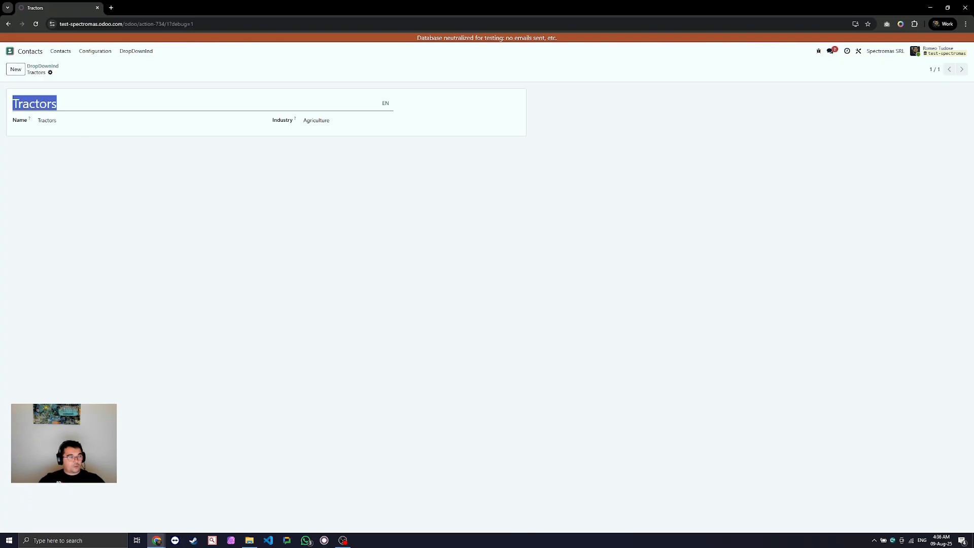
{"action": "double_click", "coordinate": [13, 324]}
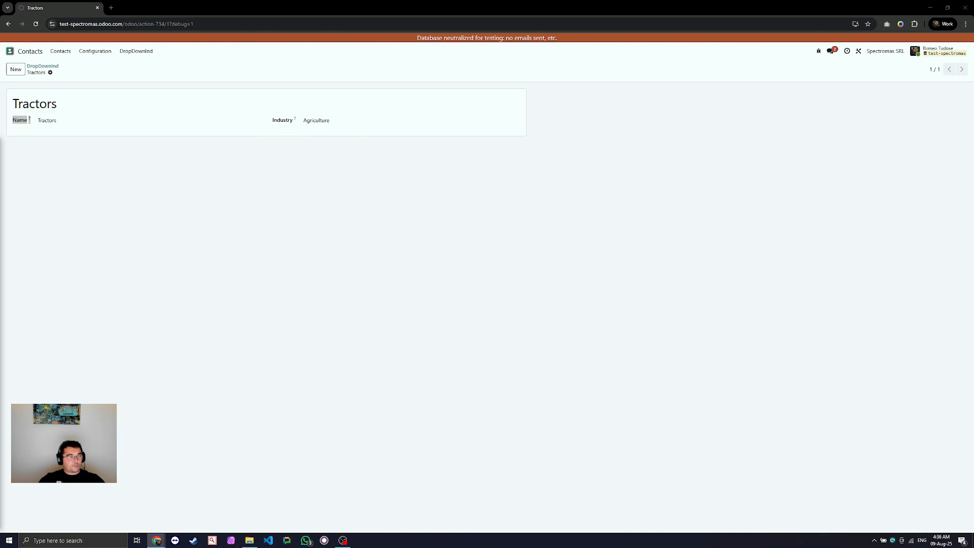
{"action": "left_click_drag", "start_coordinate": [78, 104], "coordinate": [1, 111]}
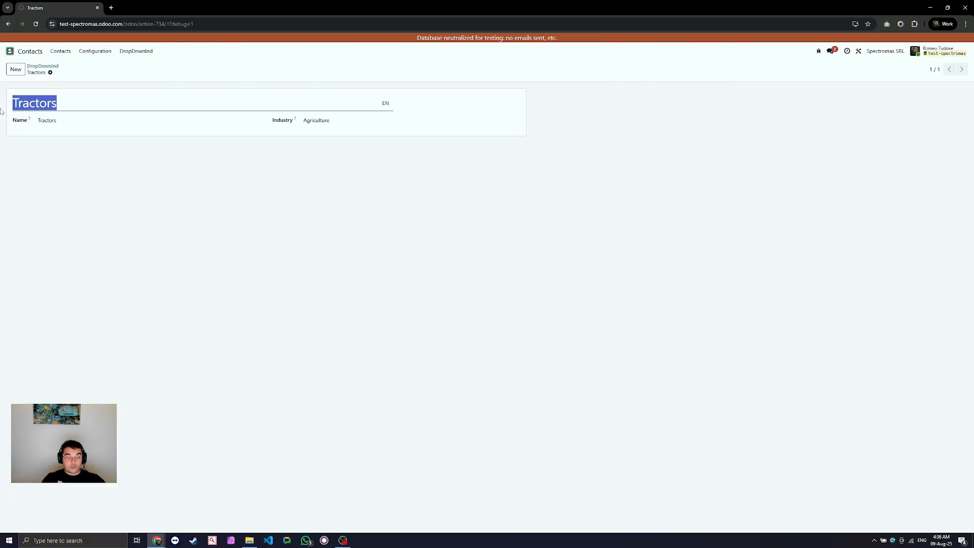
{"action": "type", "text": "Se"}
{"action": "key", "text": "BackSpace"}
{"action": "type", "text": "hee"}
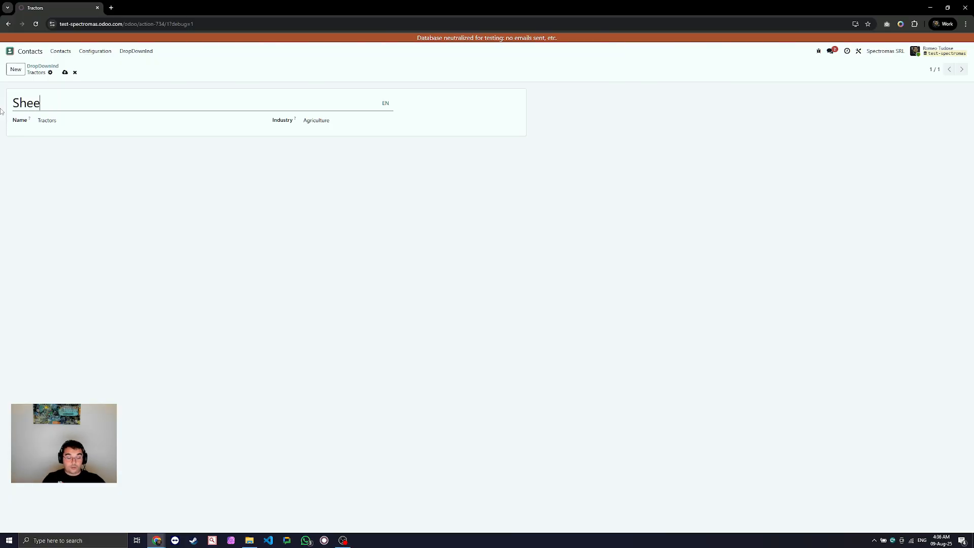
{"action": "type", "text": "t Metal"}
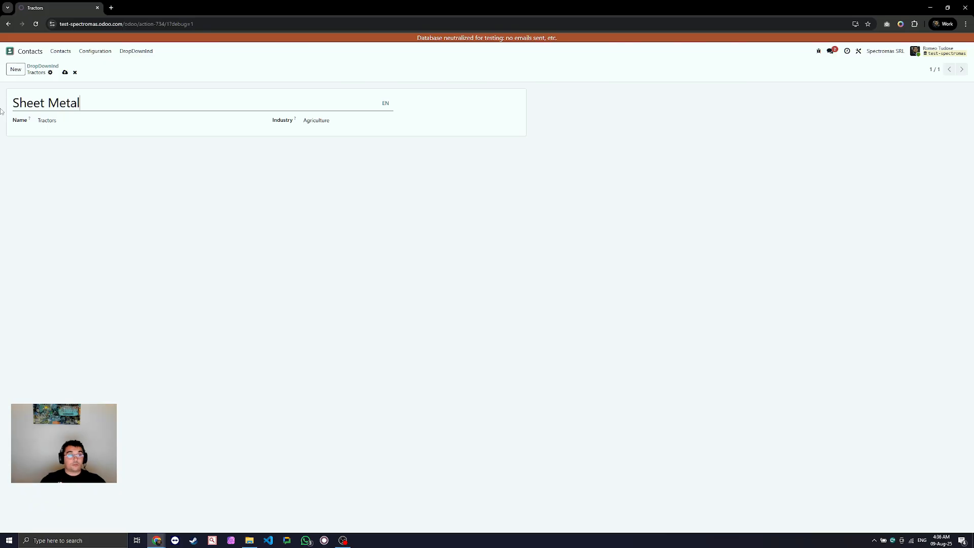
{"action": "key", "text": "ctrl+a"}
{"action": "key", "text": "ctrl+c"}
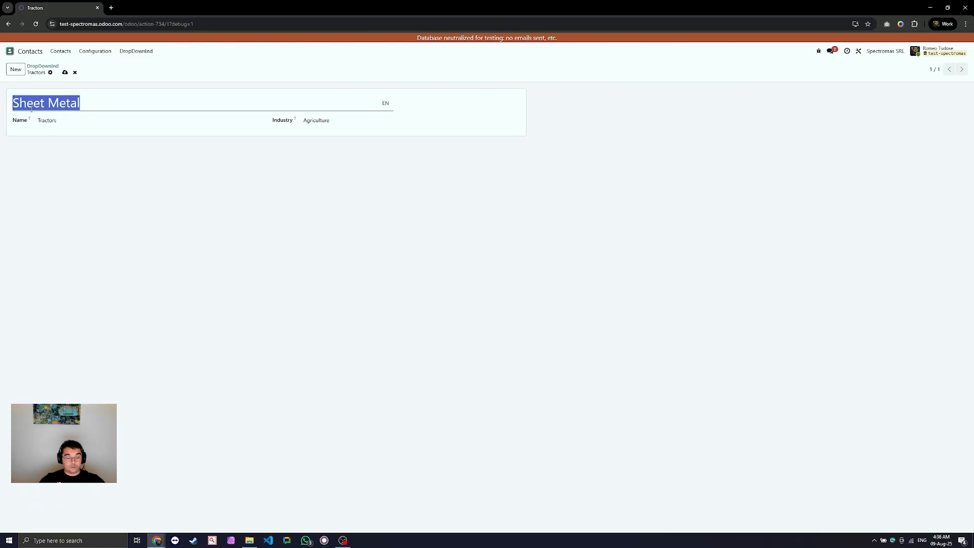
{"action": "key", "text": "Tab"}
{"action": "key", "text": "ctrl+v"}
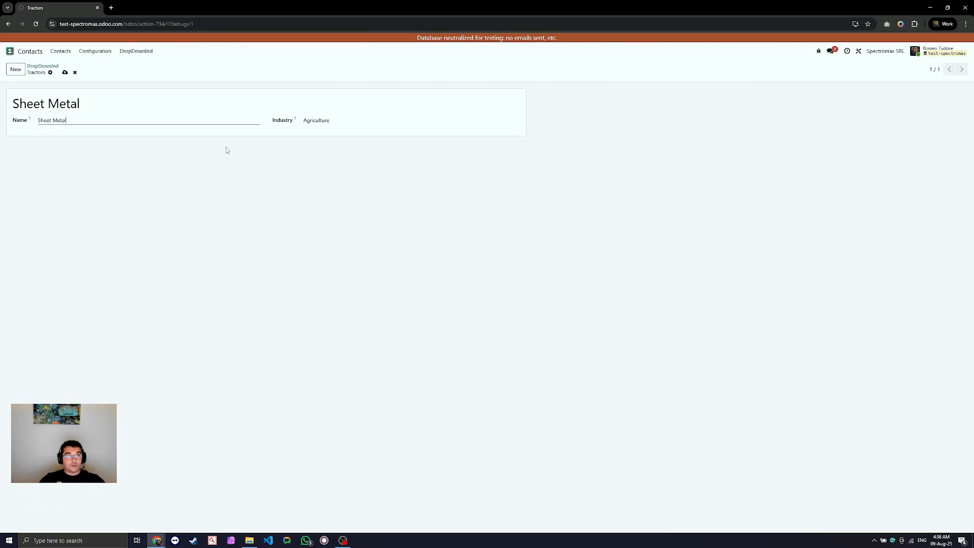
Set the Sheet Metal record's Industry to Automotive and save it
{"action": "left_click", "coordinate": [404, 122]}
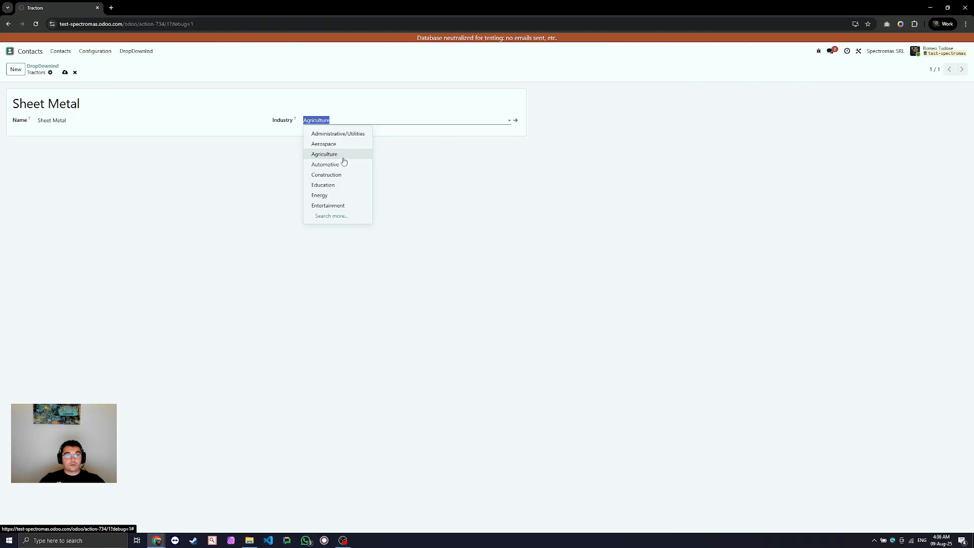
{"action": "left_click", "coordinate": [335, 168]}
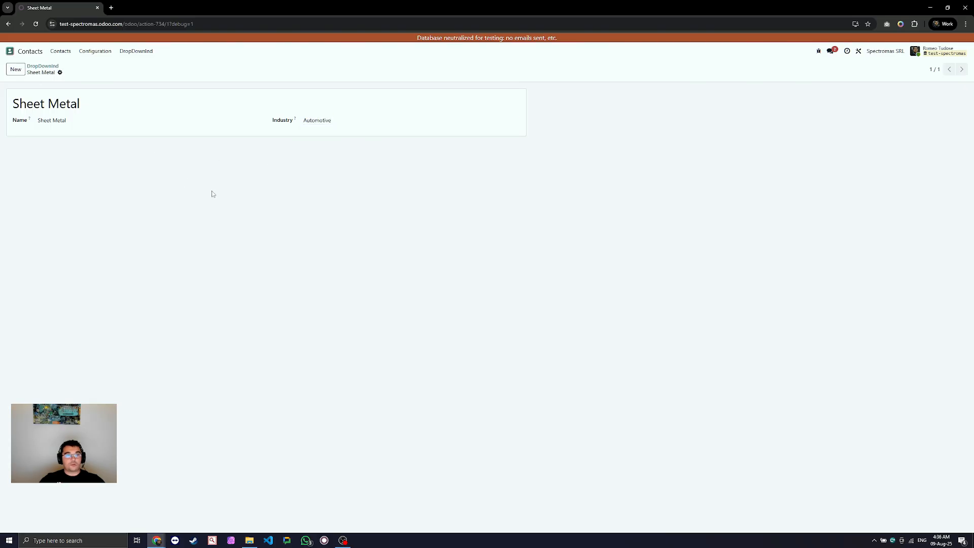
{"action": "left_click_drag", "start_coordinate": [82, 104], "coordinate": [1, 111]}
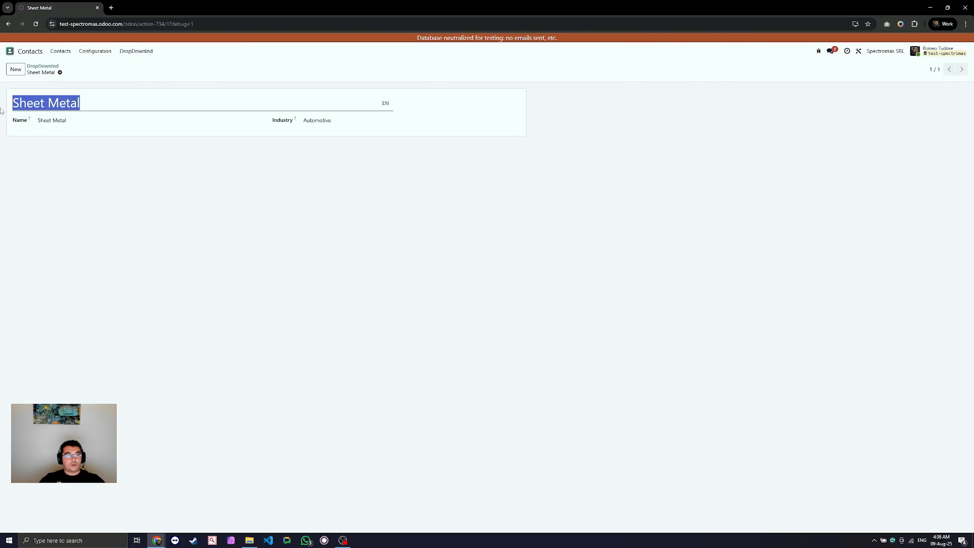
Create and save another DropDownInd record with title and Name Engines and Industry Automotive
{"action": "left_click", "coordinate": [11, 74]}
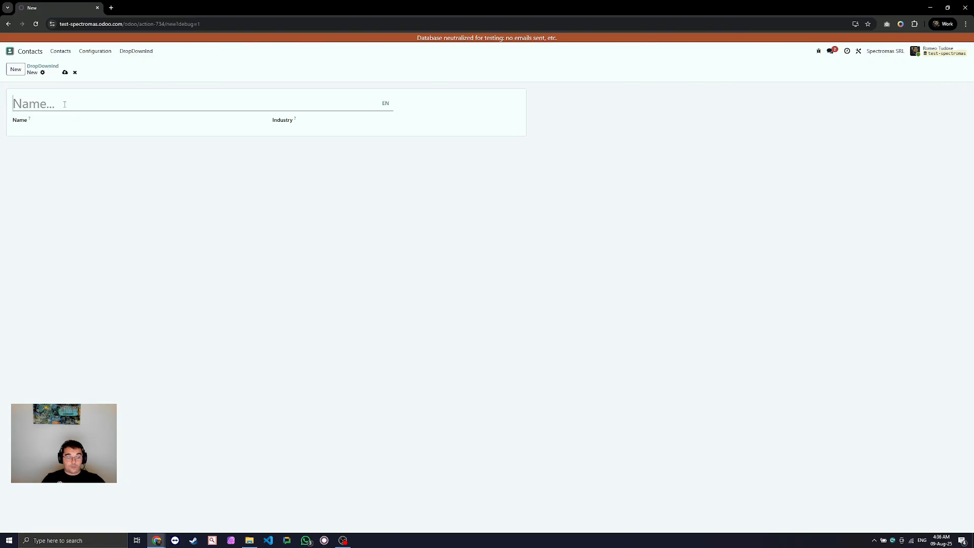
{"action": "type", "text": "Engines"}
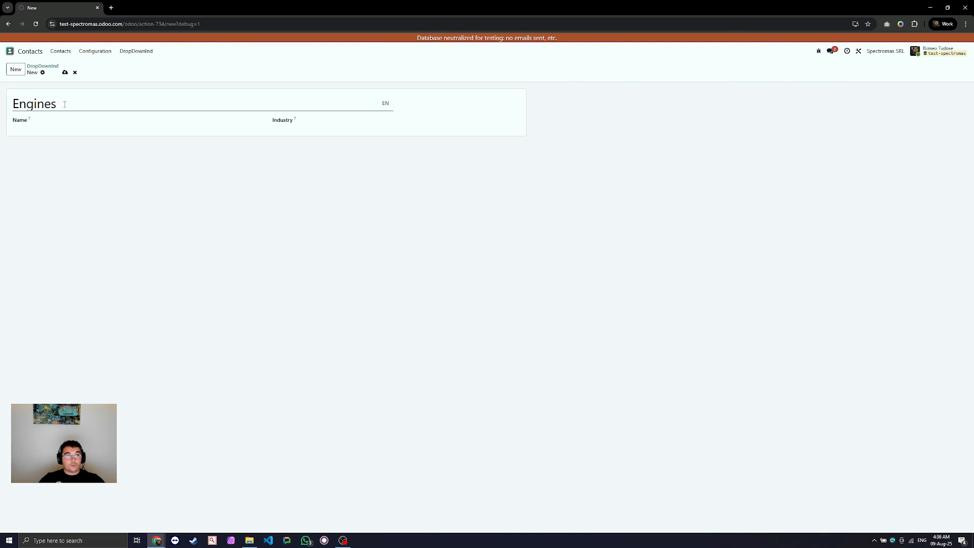
{"action": "left_click", "coordinate": [55, 121]}
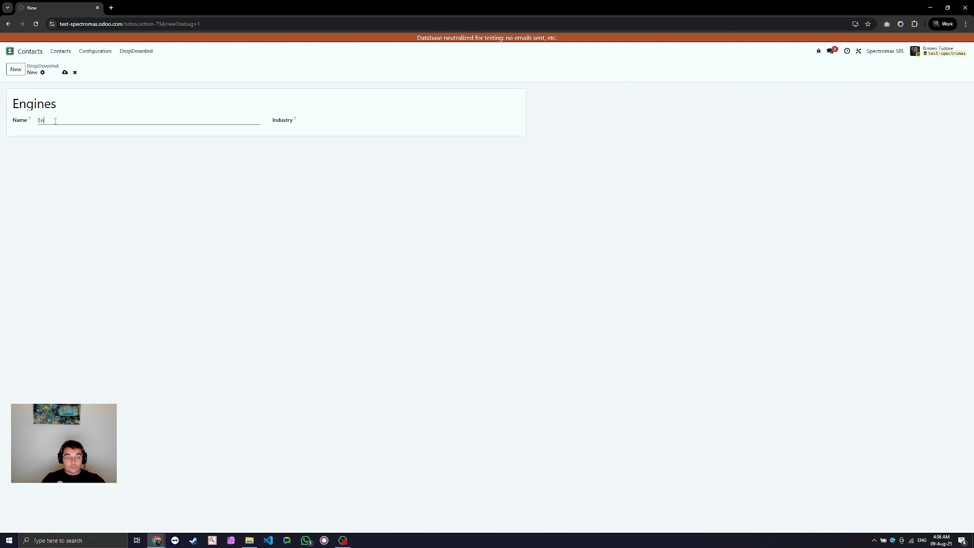
{"action": "left_click", "coordinate": [389, 122]}
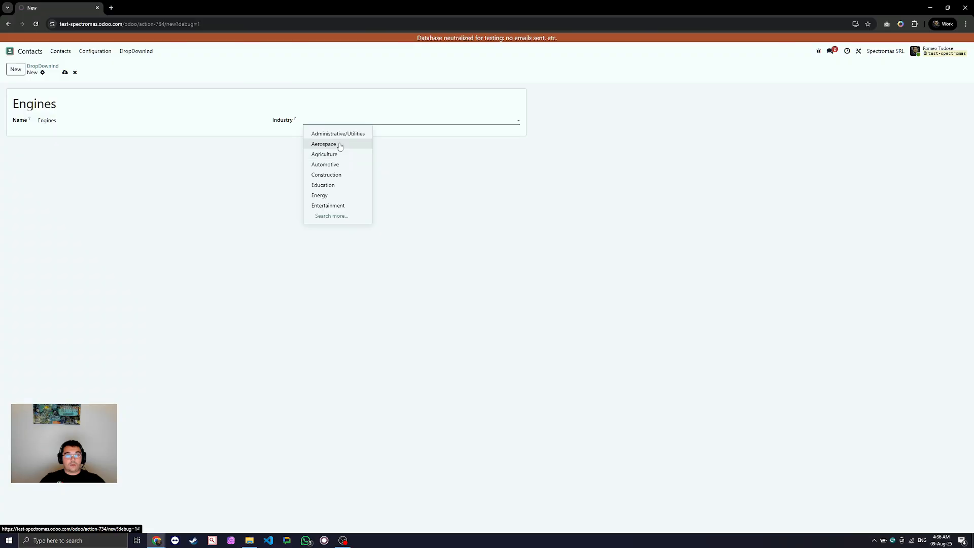
{"action": "left_click", "coordinate": [337, 166]}
{"action": "left_click", "coordinate": [528, 160]}
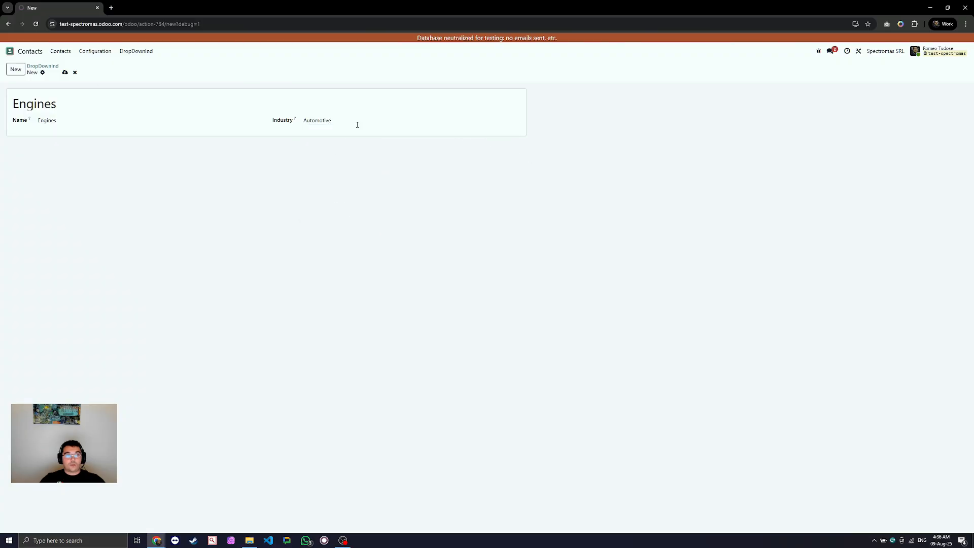
{"action": "left_click", "coordinate": [65, 73]}
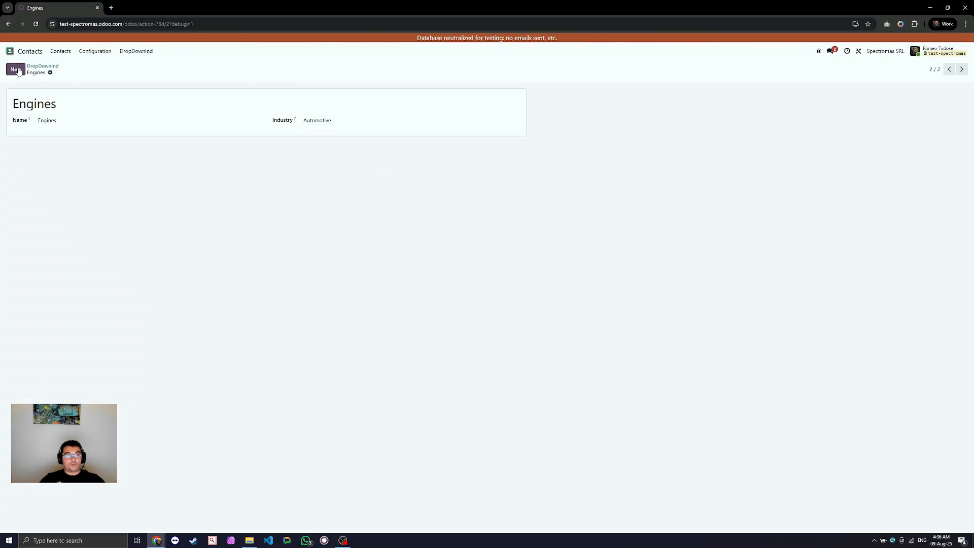
Open the DropDownInd list in Studio and add the existing Industry field as a column after Description
{"action": "left_click", "coordinate": [145, 52]}
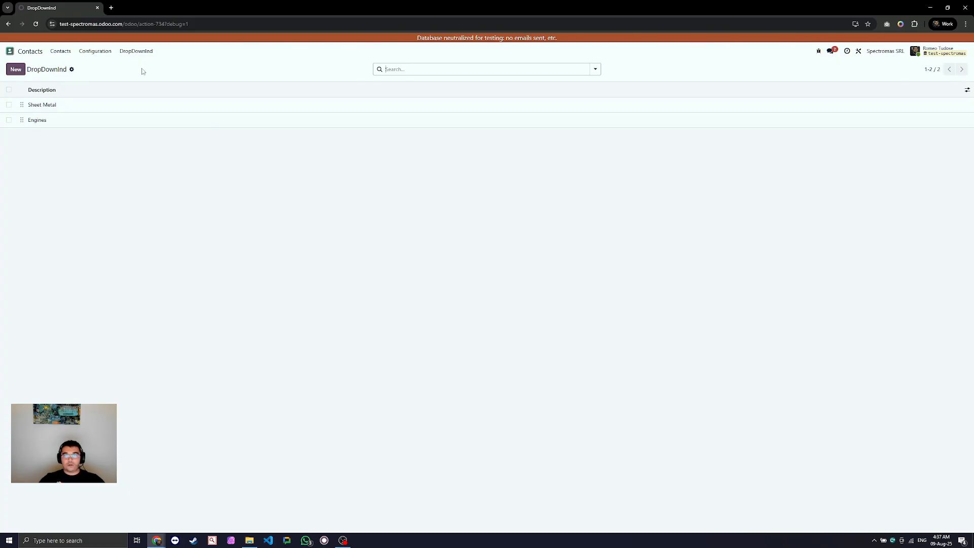
{"action": "left_click", "coordinate": [859, 51]}
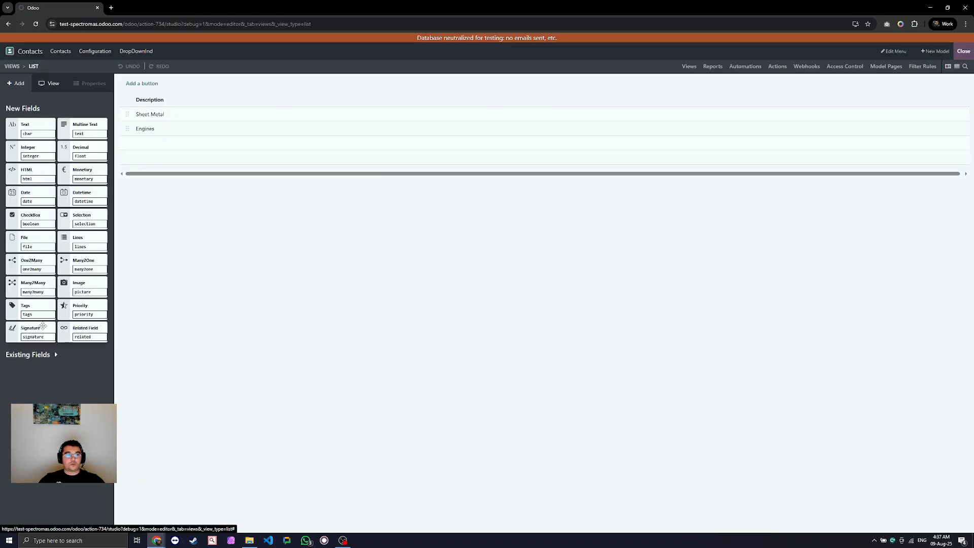
{"action": "left_click", "coordinate": [55, 354]}
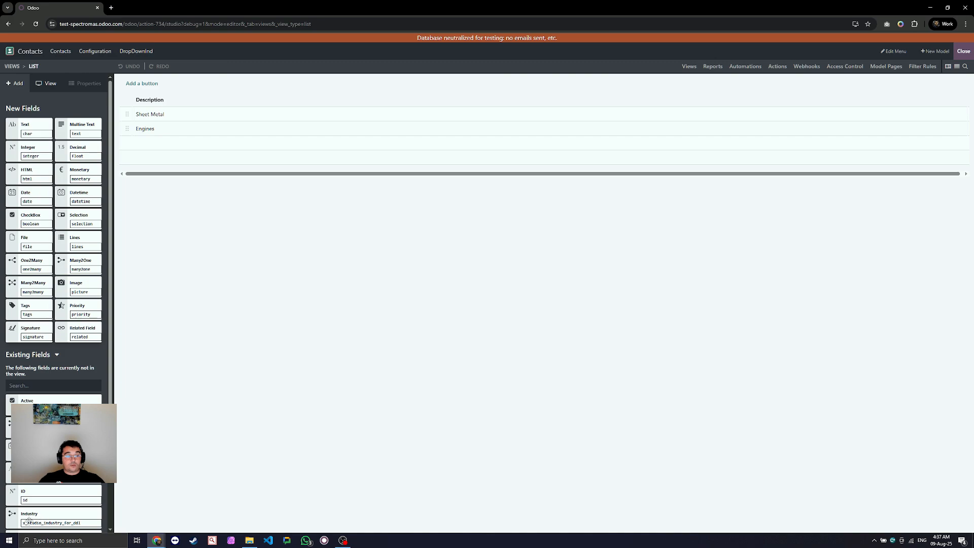
{"action": "left_click_drag", "start_coordinate": [29, 517], "coordinate": [972, 111]}
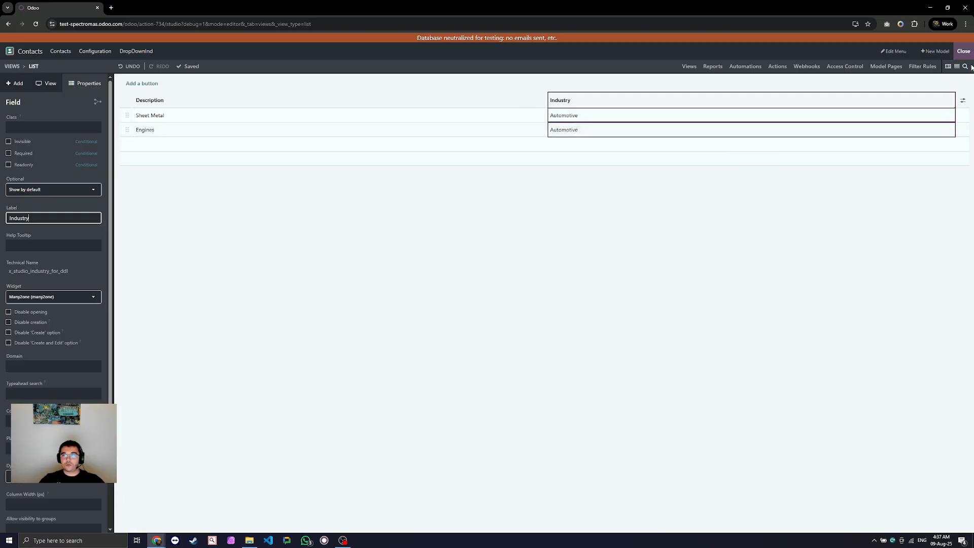
Close Studio and open the second FakeComp Bro contact, the one without an e-mail, from the Contacts list
{"action": "left_click", "coordinate": [964, 52]}
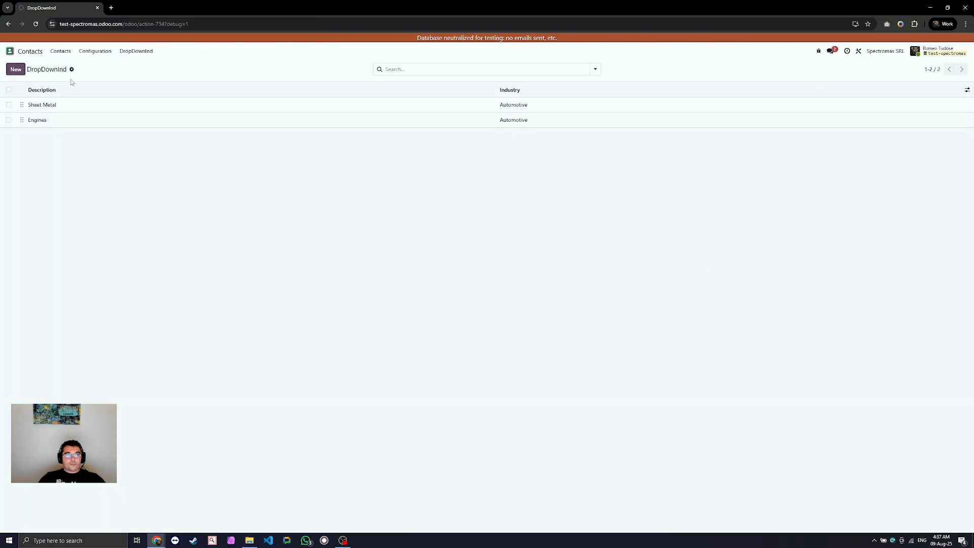
{"action": "left_click", "coordinate": [62, 52]}
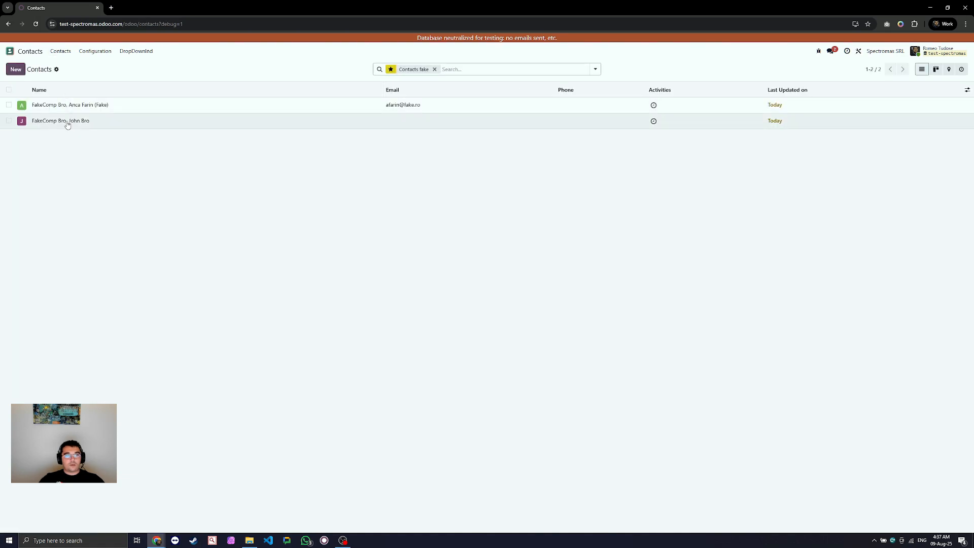
{"action": "left_click", "coordinate": [67, 122]}
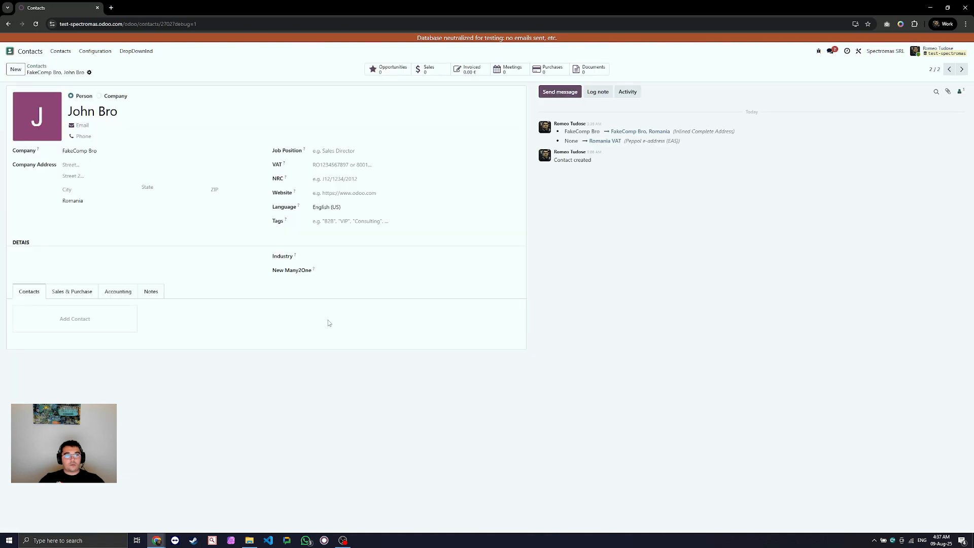
Set the contact's Industry to Automotive and check which options the New Many2One field offers
{"action": "left_click", "coordinate": [344, 254]}
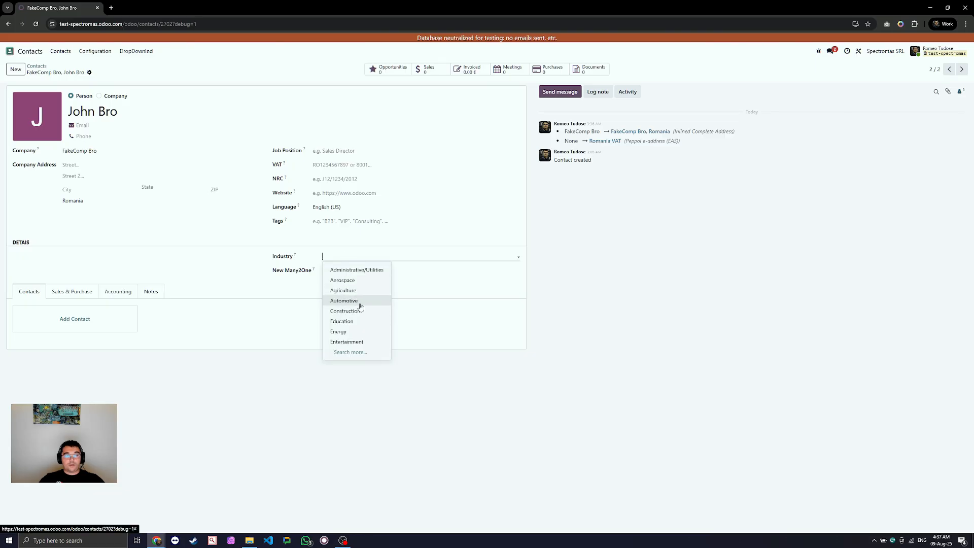
{"action": "left_click", "coordinate": [360, 302]}
{"action": "left_click", "coordinate": [363, 272]}
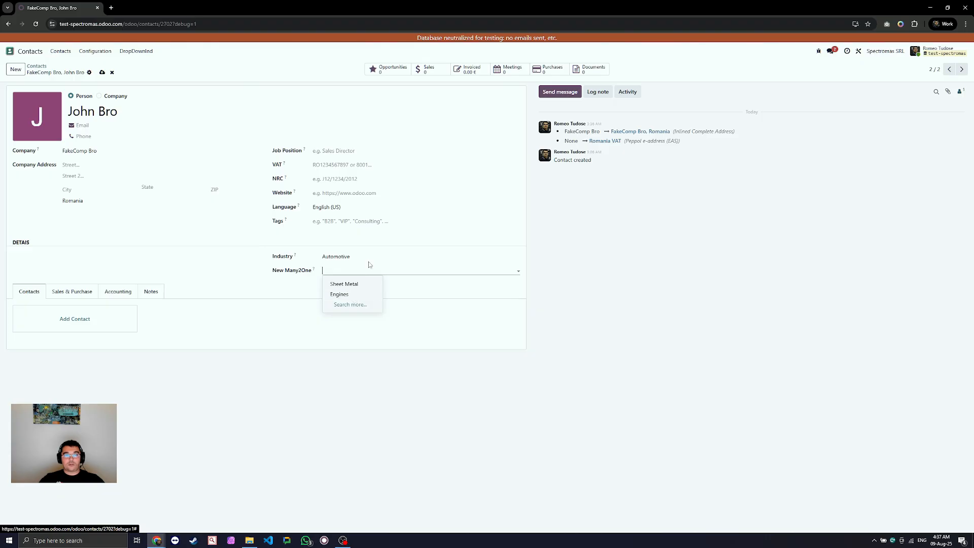
Change the contact's Industry to Construction and check the New Many2One options for that industry
{"action": "left_click", "coordinate": [452, 257]}
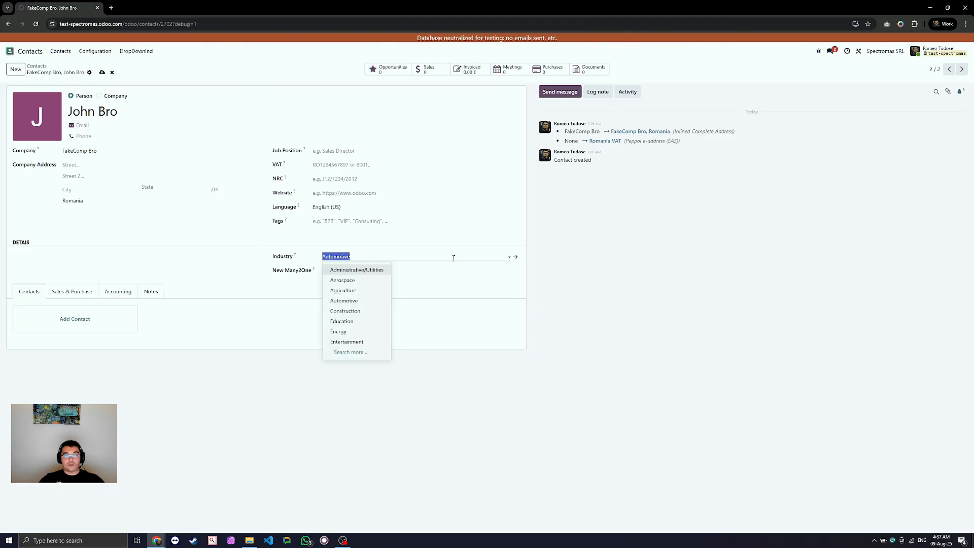
{"action": "left_click", "coordinate": [359, 311]}
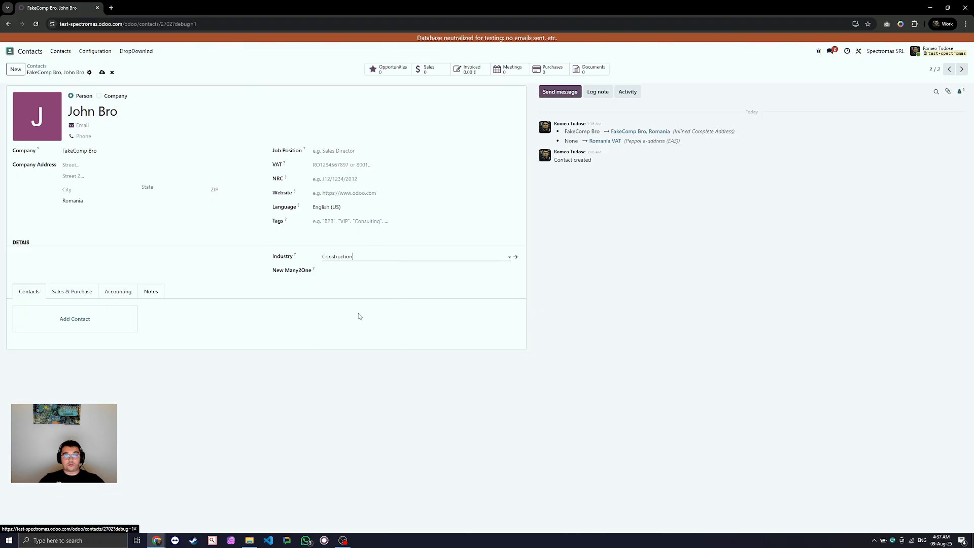
{"action": "left_click", "coordinate": [365, 268]}
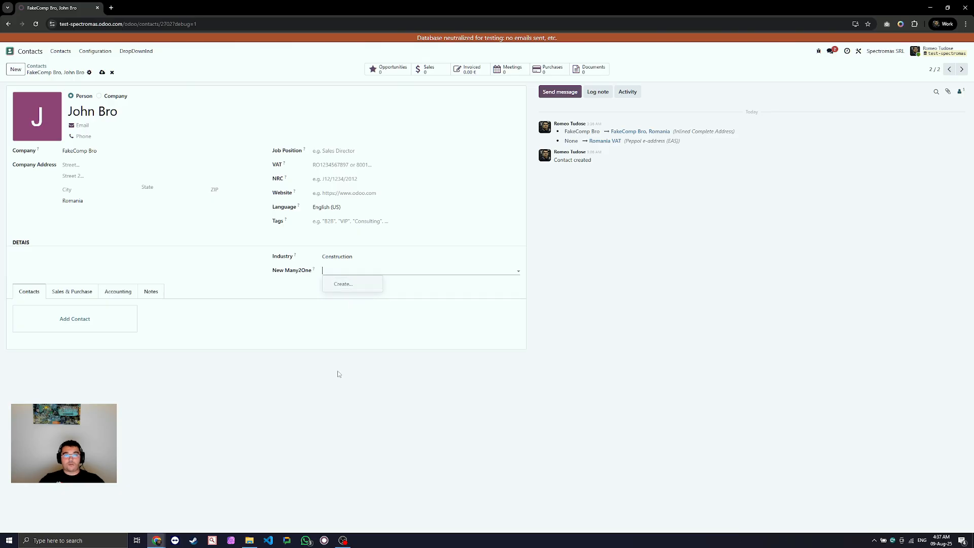
Start a new record from the contact's New Many2One field and enter Bricks as both its title and Name
{"action": "left_click", "coordinate": [343, 284]}
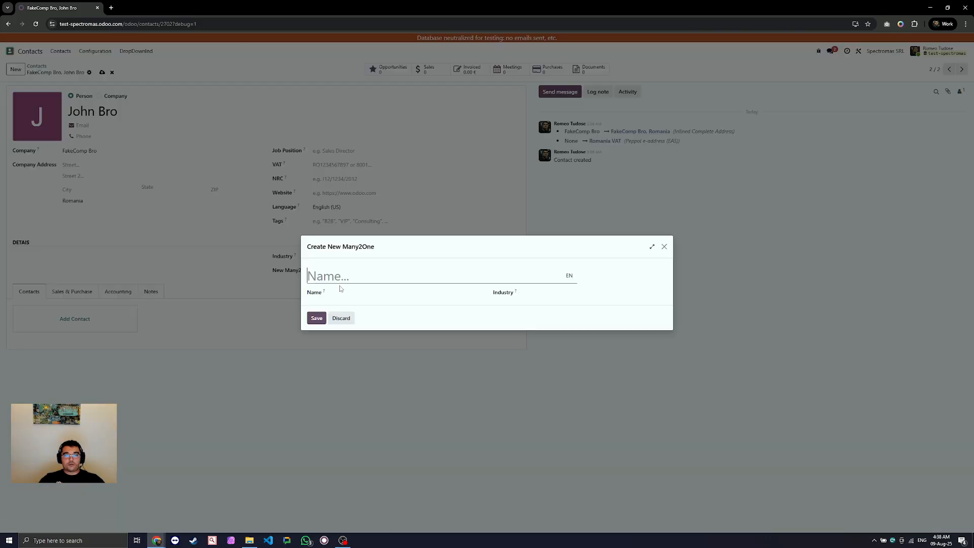
{"action": "left_click", "coordinate": [342, 278]}
{"action": "type", "text": "B"}
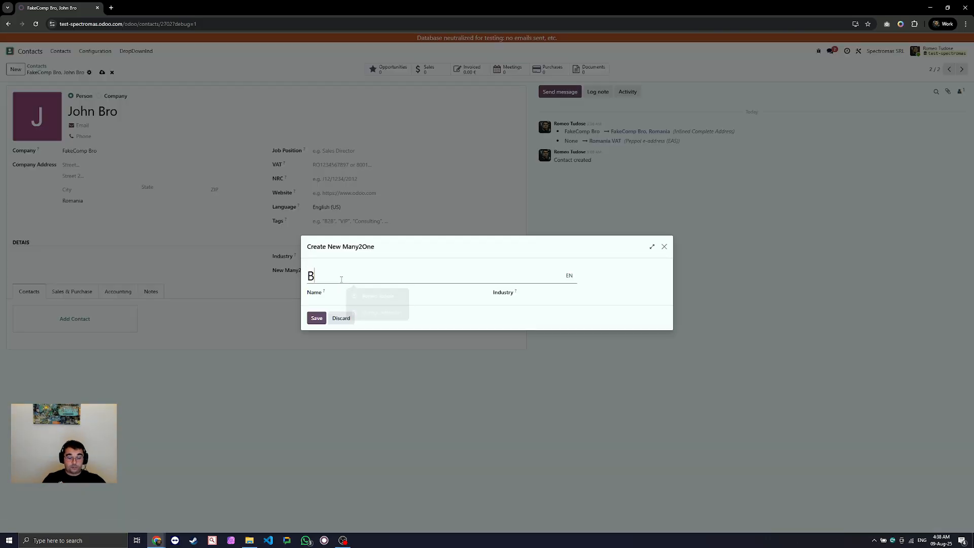
{"action": "type", "text": "ric"}
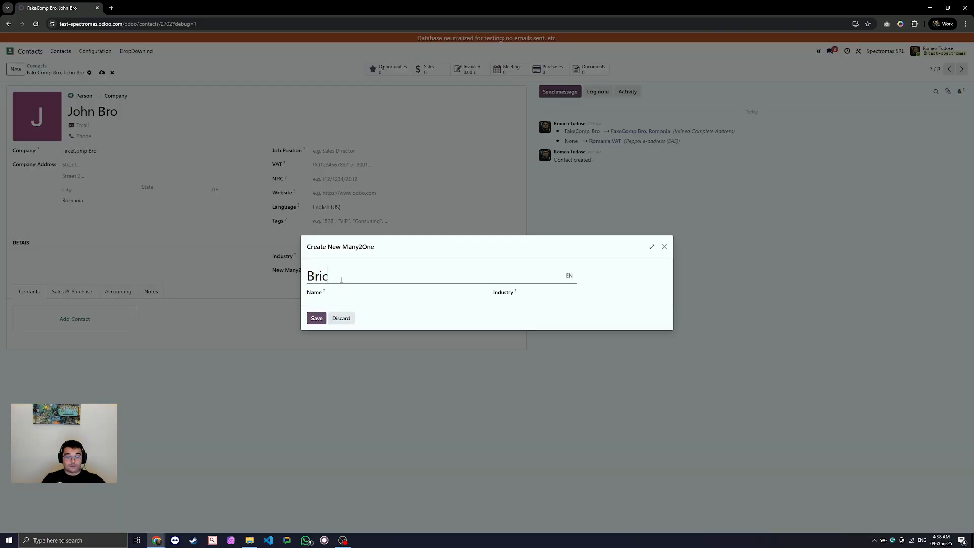
{"action": "type", "text": "ks"}
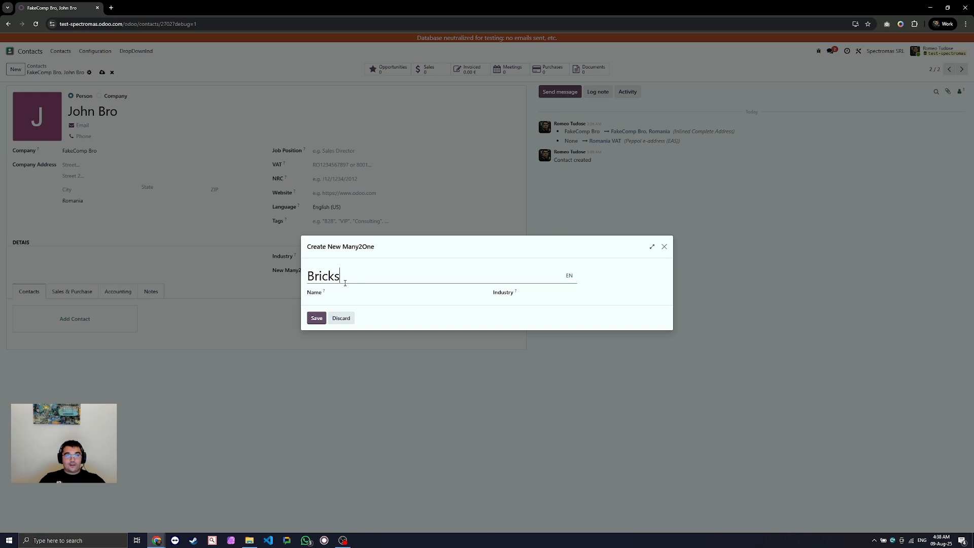
{"action": "left_click", "coordinate": [345, 291]}
{"action": "left_click_drag", "start_coordinate": [359, 278], "coordinate": [267, 277]}
{"action": "key", "text": "ctrl+c"}
{"action": "left_click", "coordinate": [365, 293]}
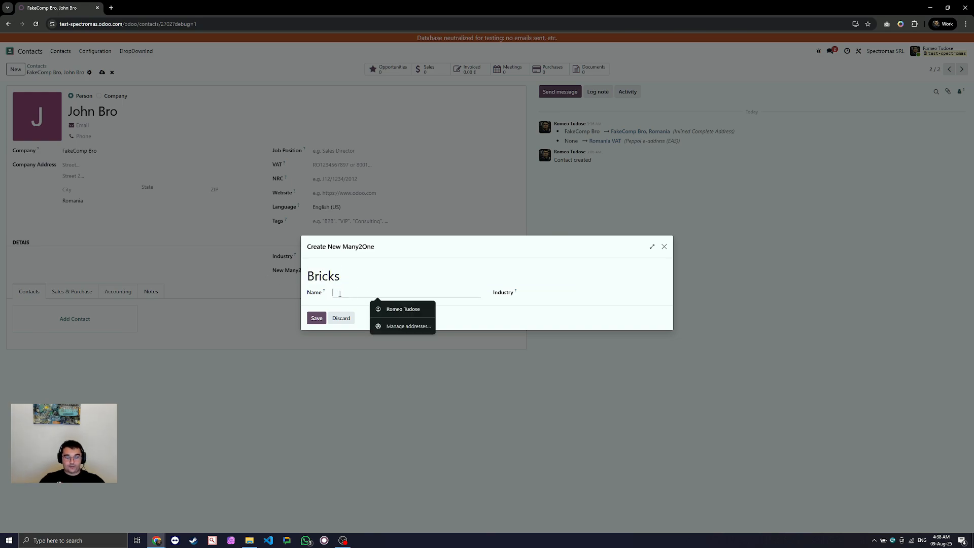
{"action": "key", "text": "ctrl+v"}
Set the Bricks record's Industry to Construction and save it
{"action": "left_click", "coordinate": [530, 293]}
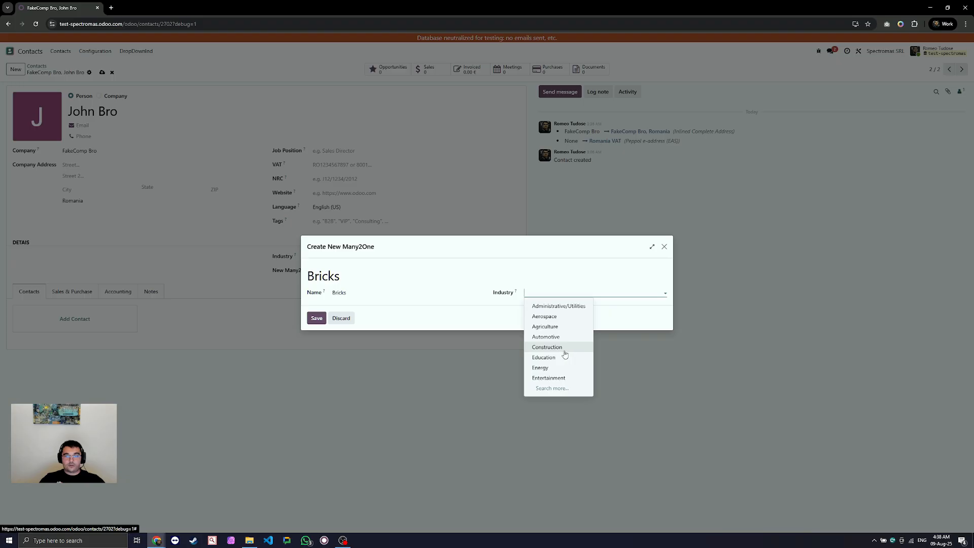
{"action": "left_click", "coordinate": [563, 350]}
{"action": "left_click", "coordinate": [316, 318]}
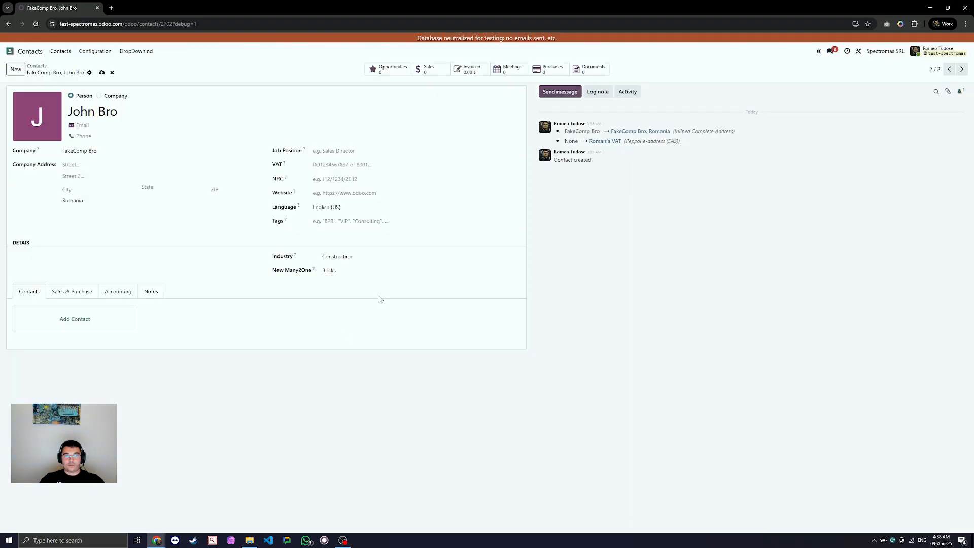
Clear both the New Many2One and Industry values on the contact
{"action": "left_click", "coordinate": [365, 271]}
{"action": "key", "text": "BackSpace"}
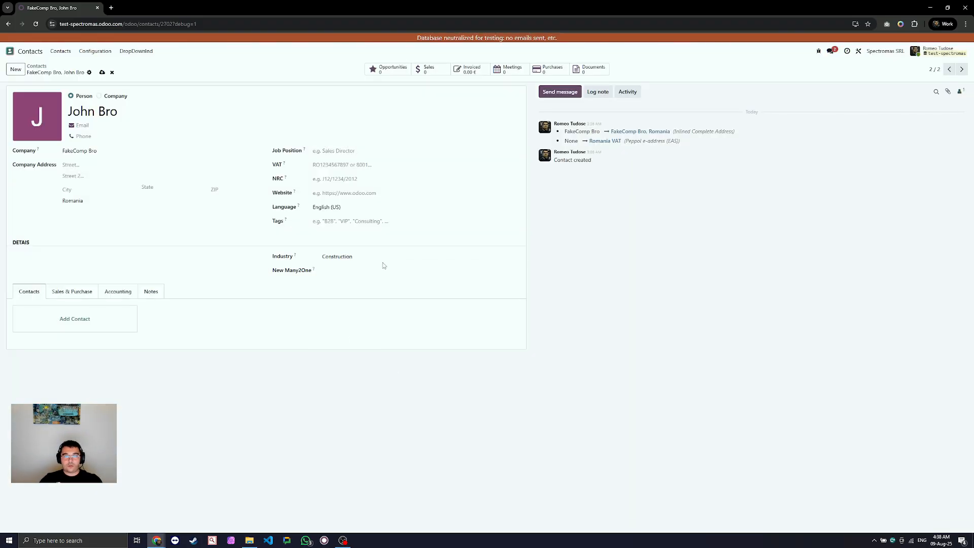
{"action": "left_click", "coordinate": [380, 258]}
{"action": "key", "text": "BackSpace"}
{"action": "left_click", "coordinate": [467, 326]}
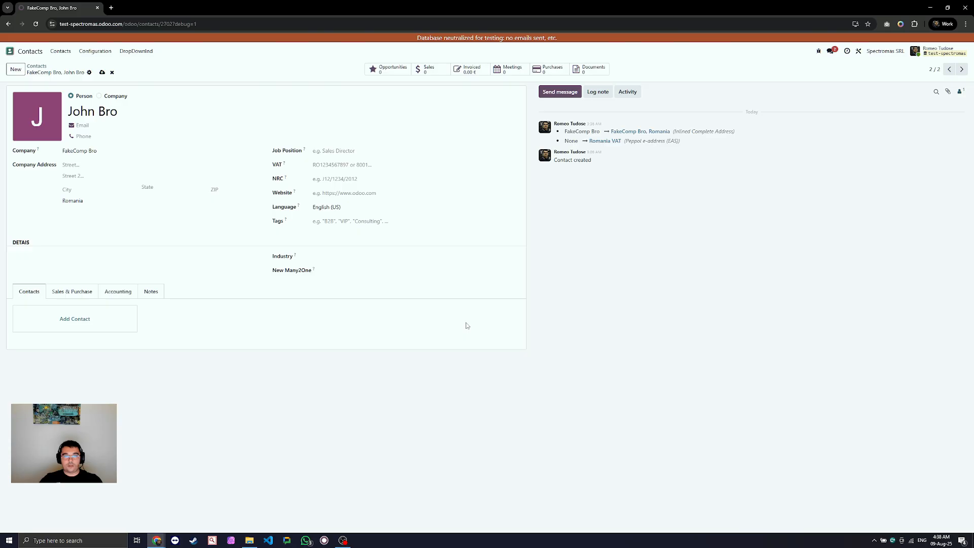
Set the contact's Industry to Construction and choose Bricks from the filtered New Many2One options
{"action": "left_click", "coordinate": [436, 256]}
{"action": "left_click", "coordinate": [358, 313]}
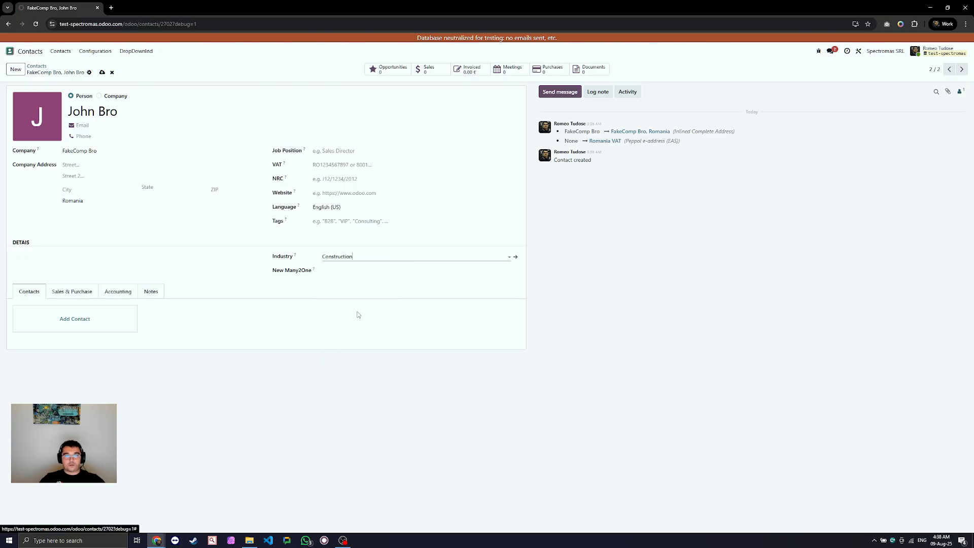
{"action": "left_click", "coordinate": [351, 270]}
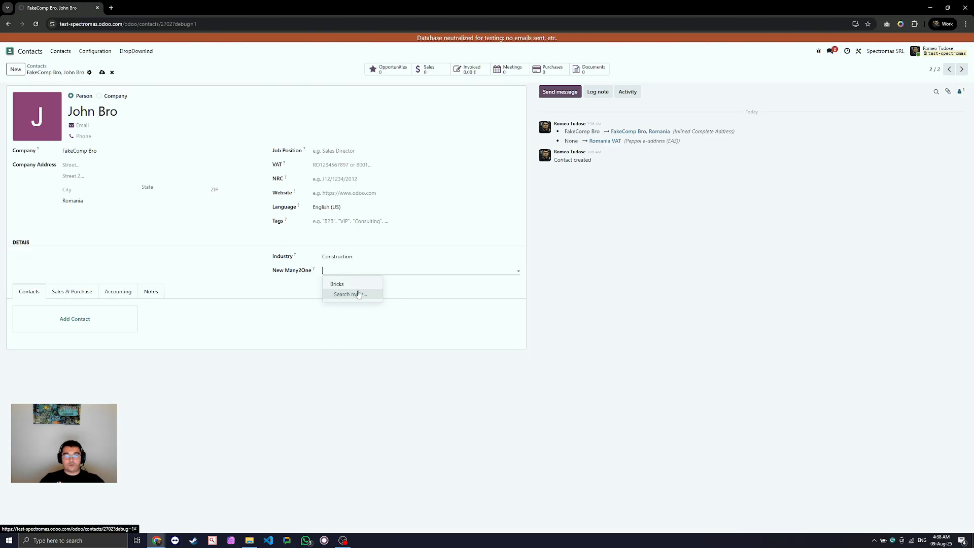
{"action": "key", "text": "Caps_Lock"}
{"action": "left_click", "coordinate": [346, 287]}
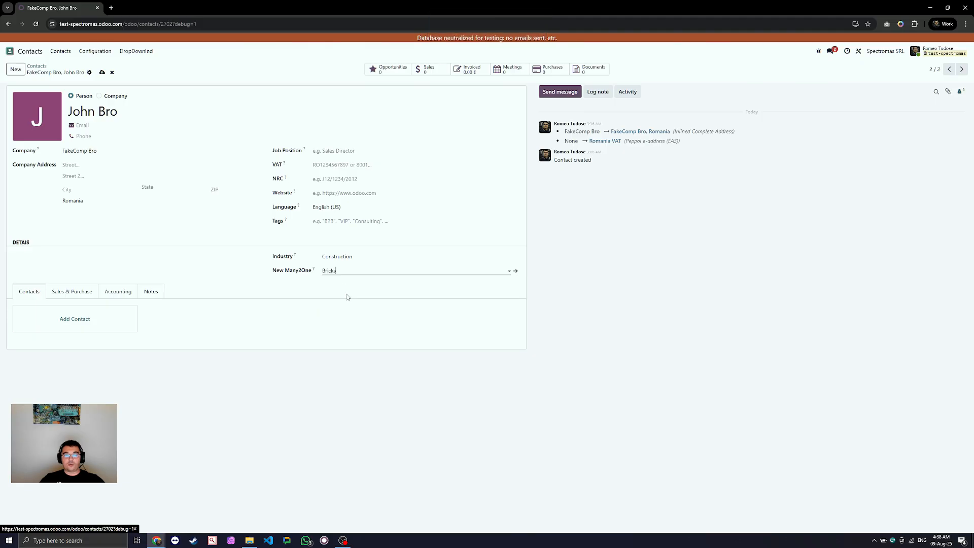